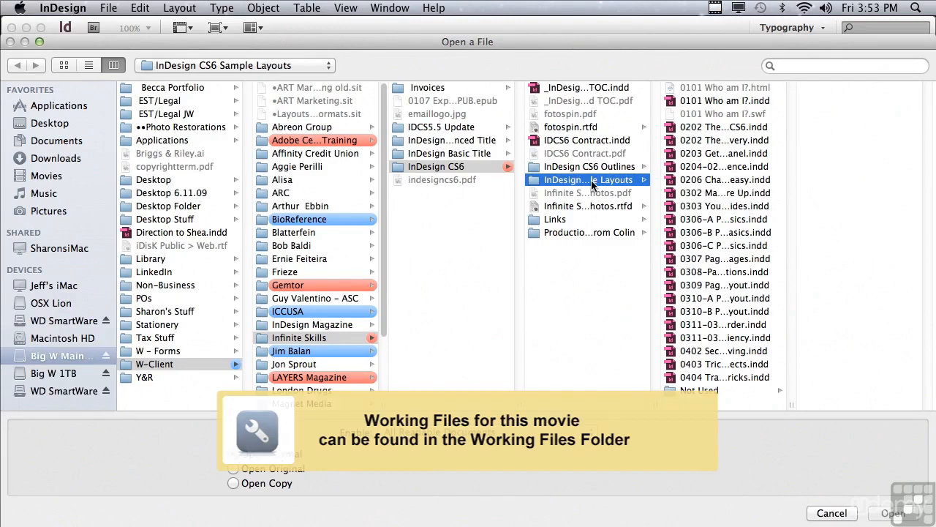
Open the sample layout "0402 Secrets to Selecting & Moving.indd"
{"action": "left_click", "coordinate": [697, 352]}
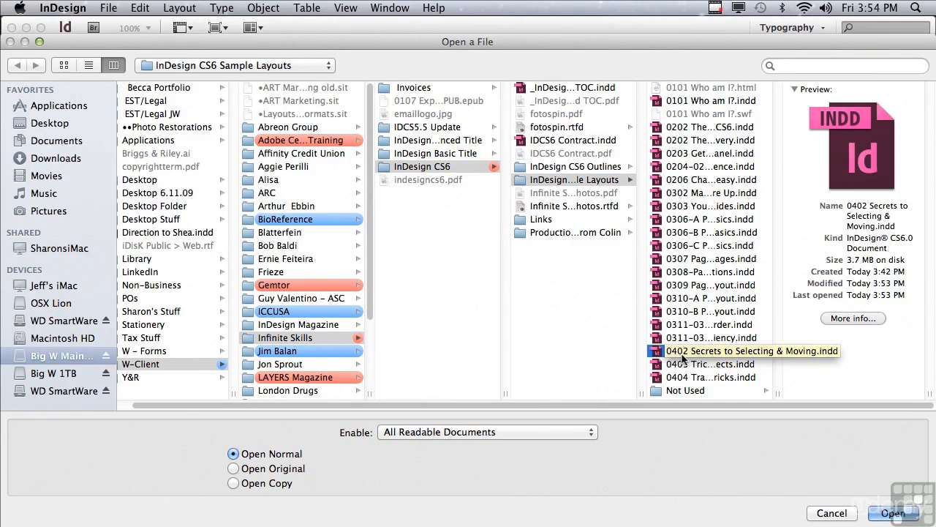
{"action": "left_click", "coordinate": [893, 513]}
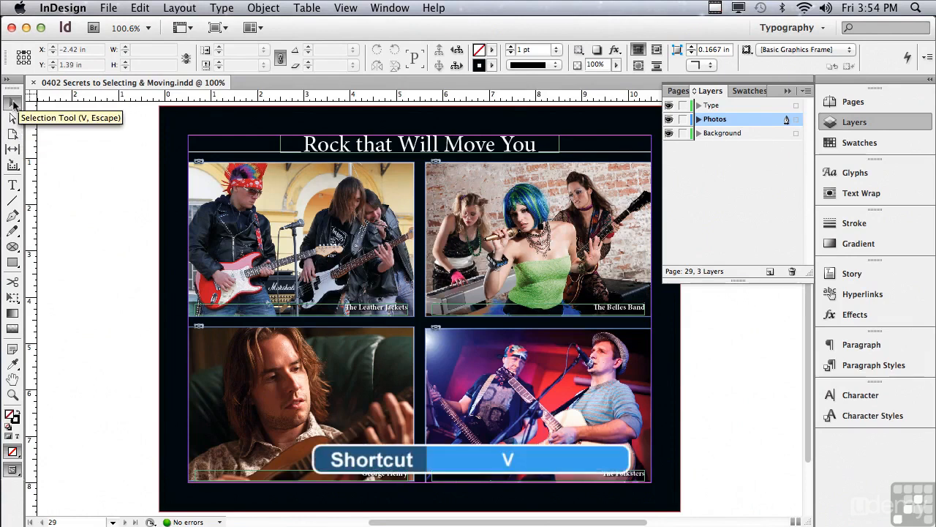
Select The Leather Jackets photo frame on the page and clear the selection
{"action": "left_click", "coordinate": [212, 196]}
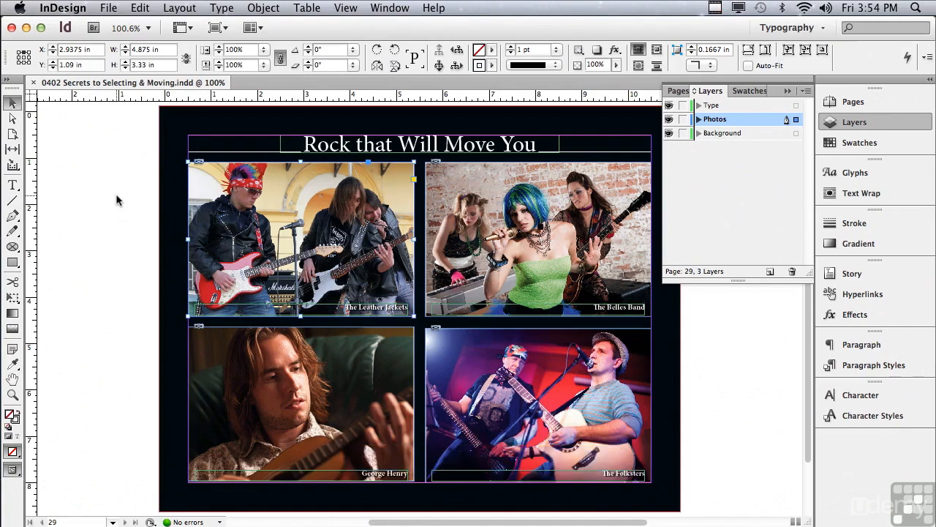
{"action": "left_click", "coordinate": [117, 200]}
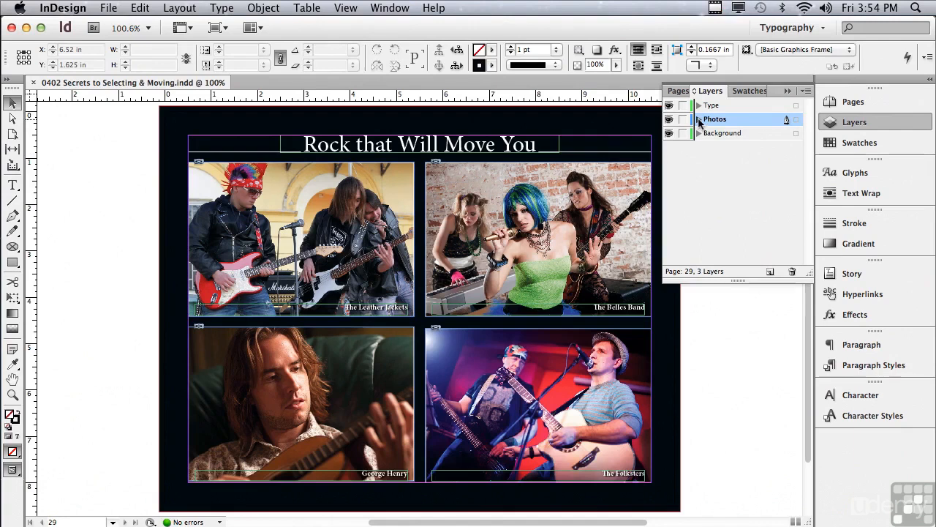
Expand the Photos layer and, from its list, select the <559_3369821.JPG> frame and the image content of <158_2713579.JPG>, ending with nothing selected
{"action": "left_click", "coordinate": [699, 119]}
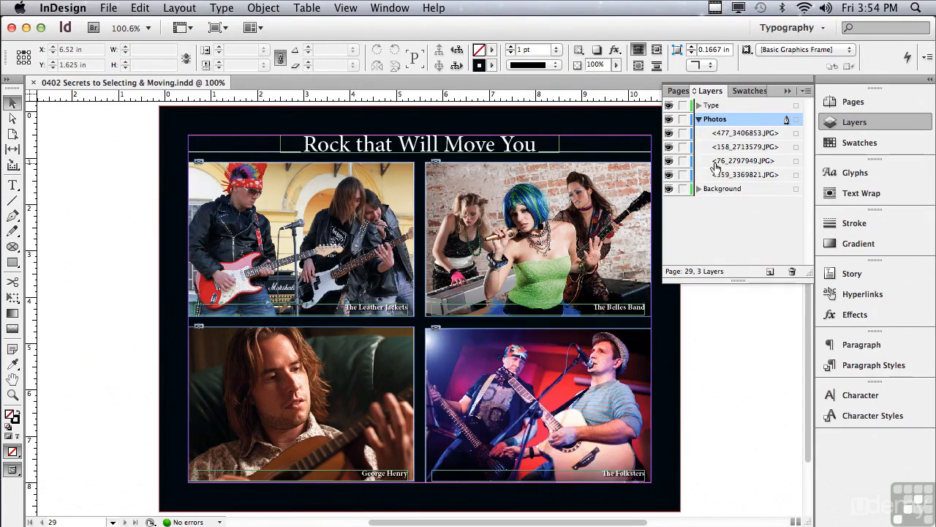
{"action": "left_click", "coordinate": [797, 176]}
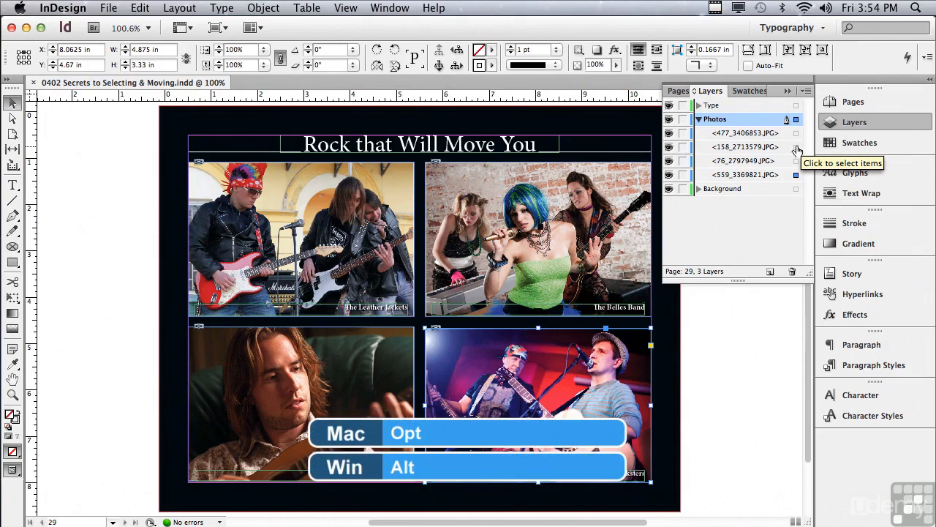
{"action": "left_click", "coordinate": [796, 147], "text": "alt"}
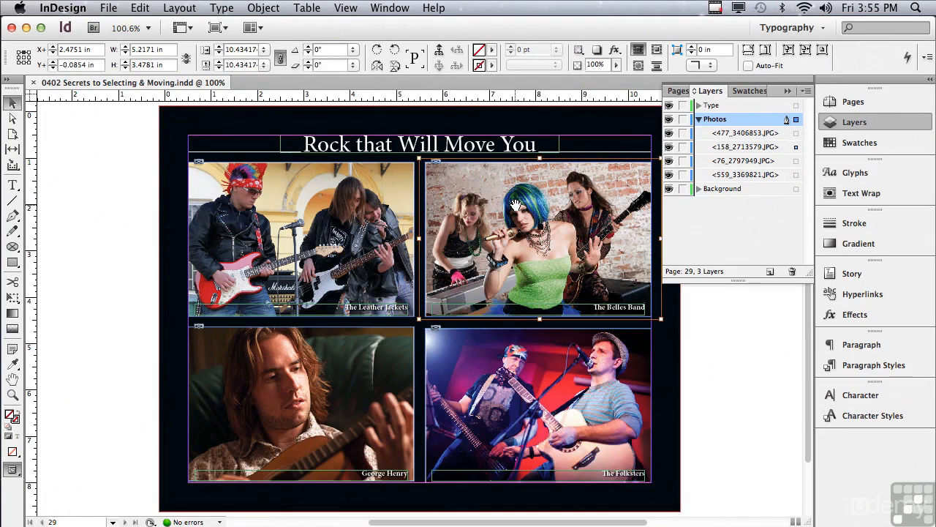
{"action": "left_click", "coordinate": [95, 207]}
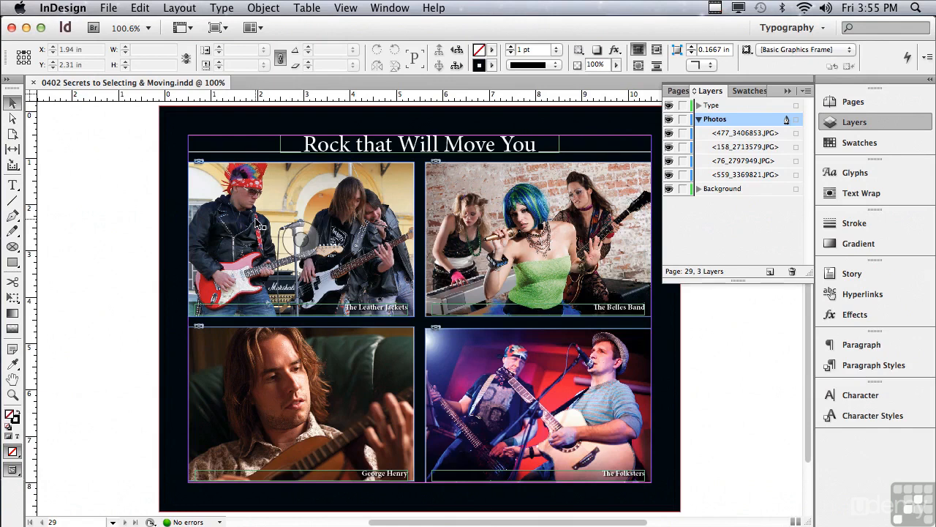
Shift The Leather Jackets image inside its frame using the content grabber, undo the shift and deselect it
{"action": "left_click", "coordinate": [303, 237]}
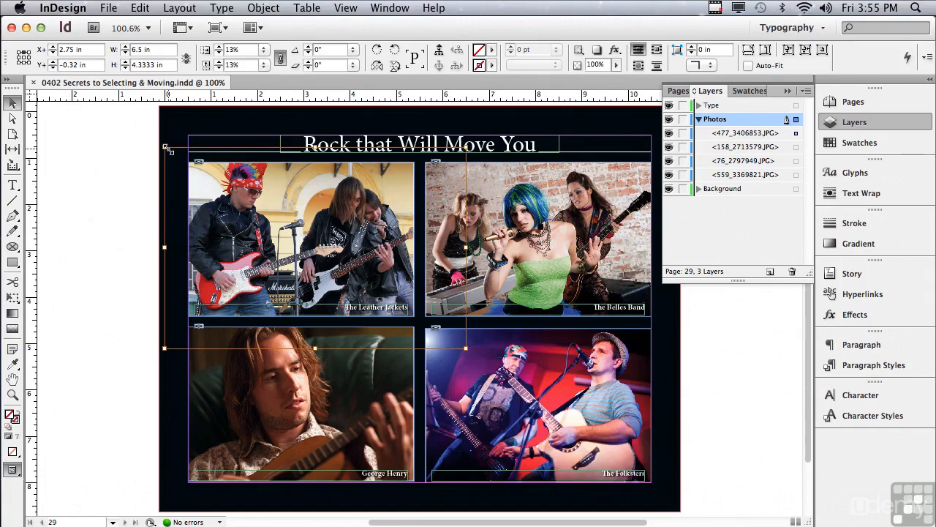
{"action": "left_click", "coordinate": [120, 148]}
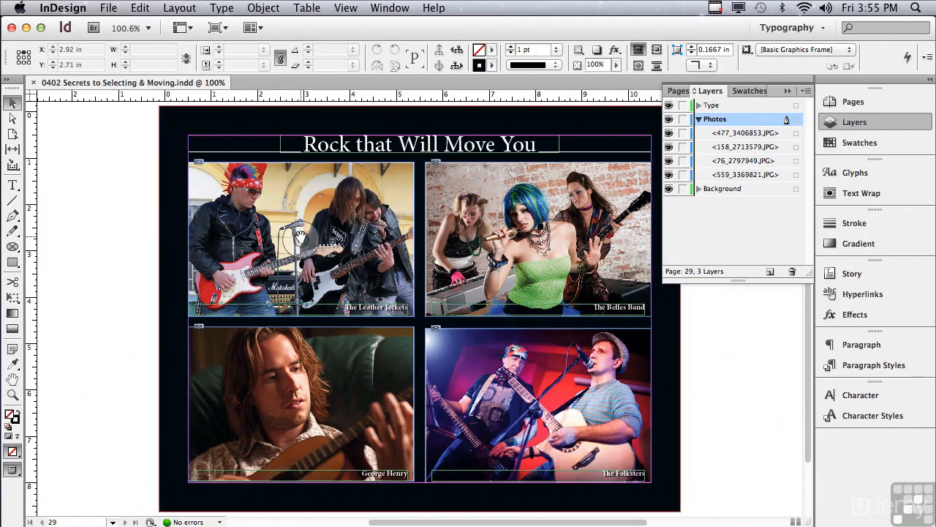
{"action": "left_click_drag", "start_coordinate": [334, 250], "coordinate": [360, 261]}
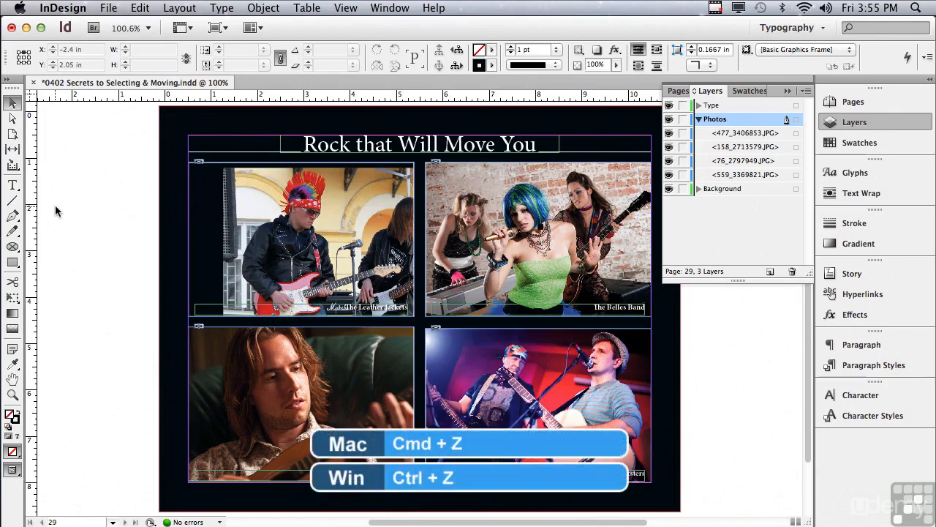
{"action": "key", "text": "super+z"}
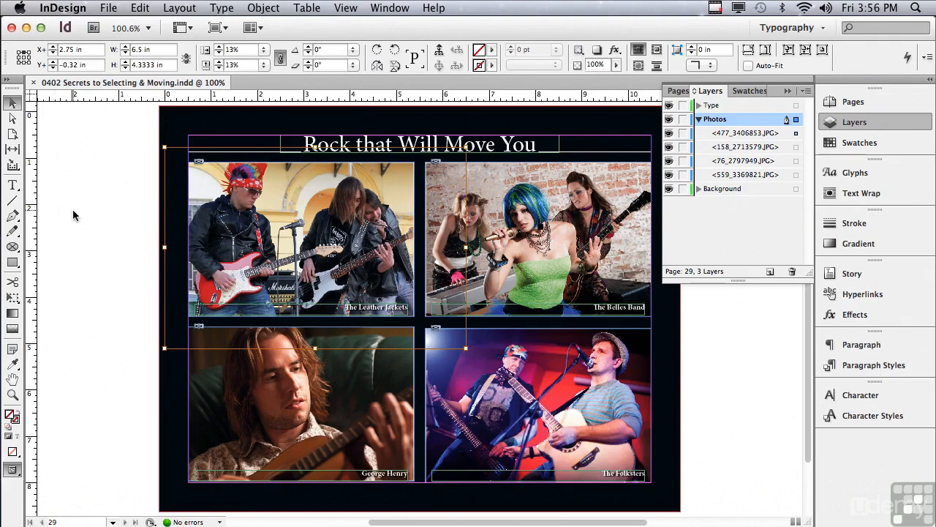
{"action": "left_click", "coordinate": [64, 212]}
Select The Belles Band caption frame, and select down through the stack to the photo frame and background frame beneath it
{"action": "left_click", "coordinate": [598, 309]}
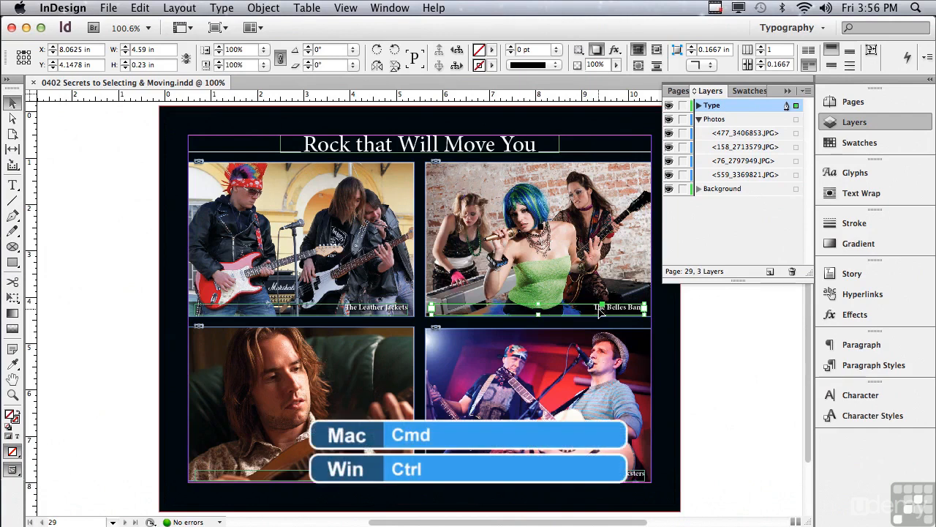
{"action": "left_click", "coordinate": [600, 311], "text": "super"}
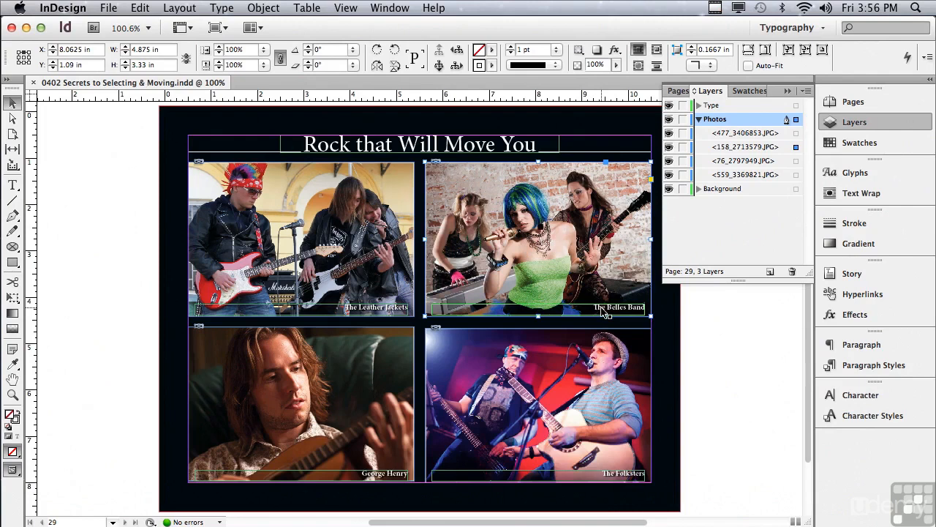
{"action": "left_click", "coordinate": [604, 314], "text": "super"}
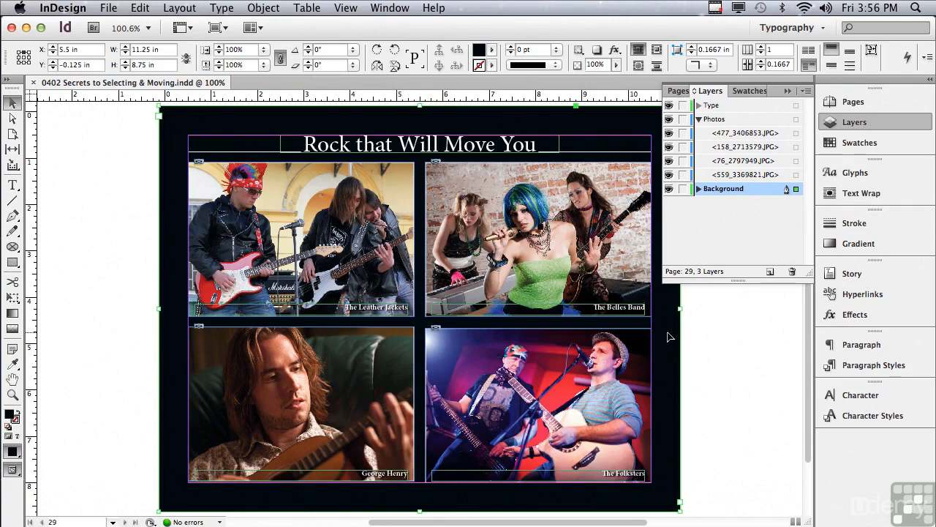
Delete the image contents of all four frames on the Photos layer, undo the deletion and deselect everything
{"action": "left_click", "coordinate": [796, 133]}
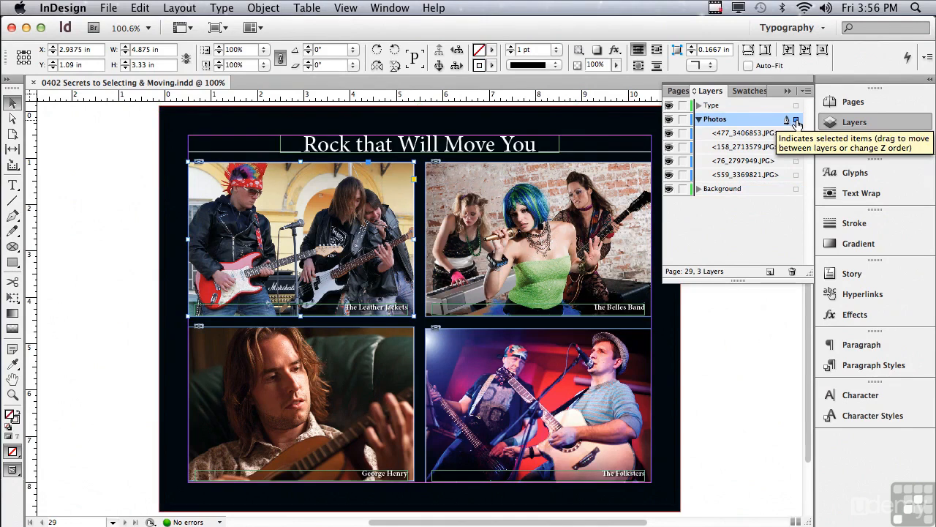
{"action": "left_click", "coordinate": [796, 120]}
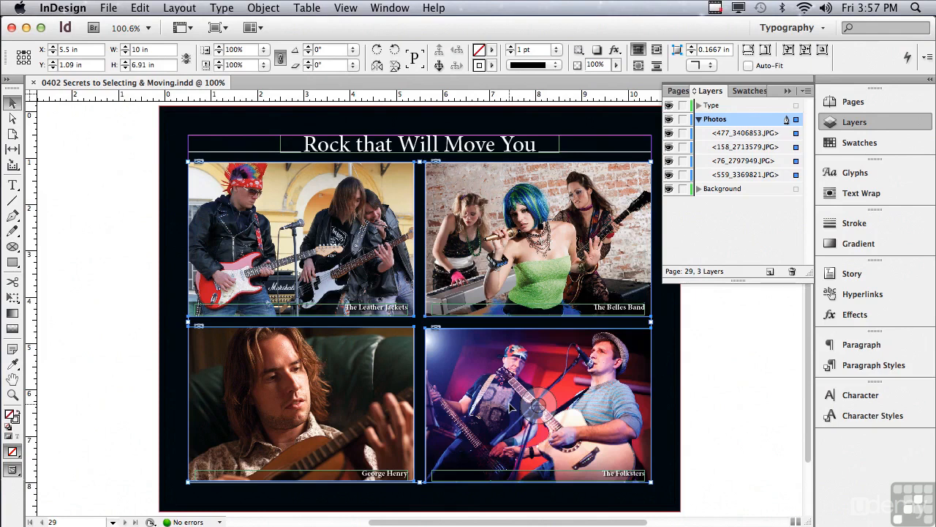
{"action": "left_click", "coordinate": [440, 67]}
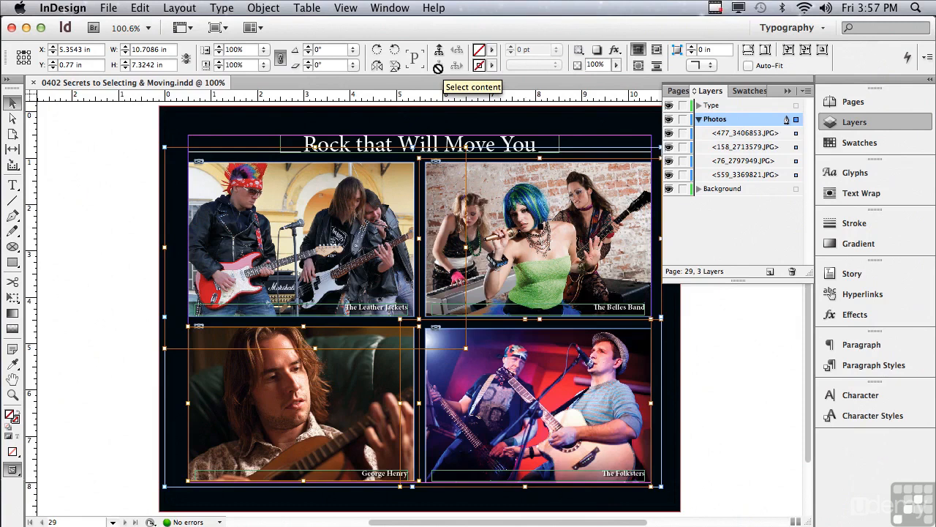
{"action": "key", "text": "Delete"}
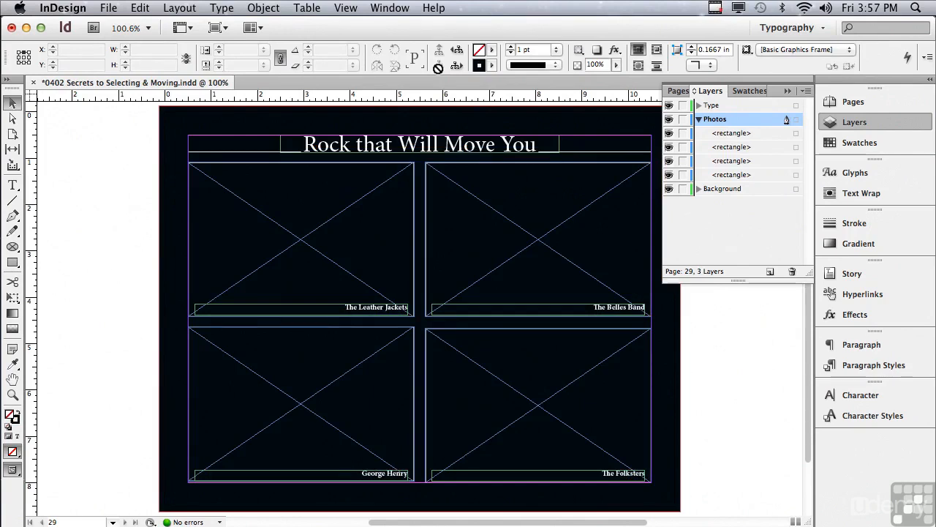
{"action": "key", "text": "super+z"}
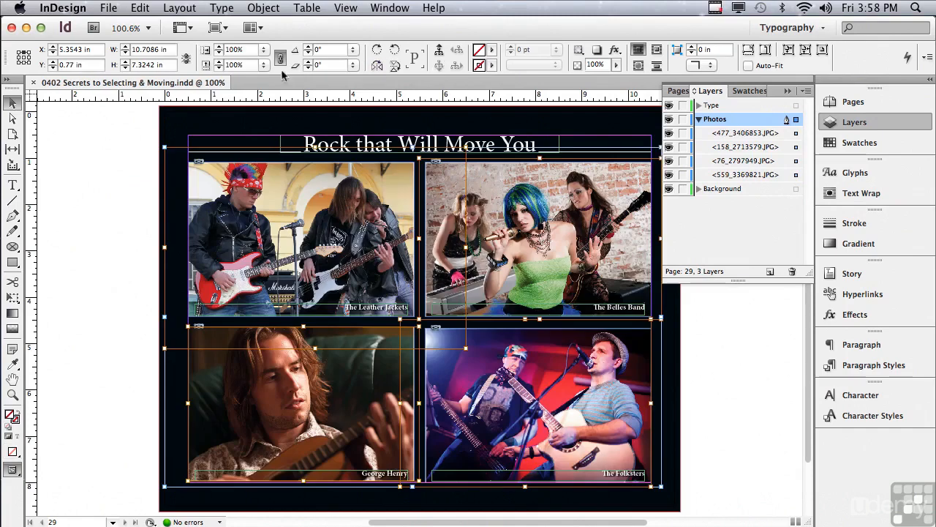
{"action": "left_click", "coordinate": [92, 130]}
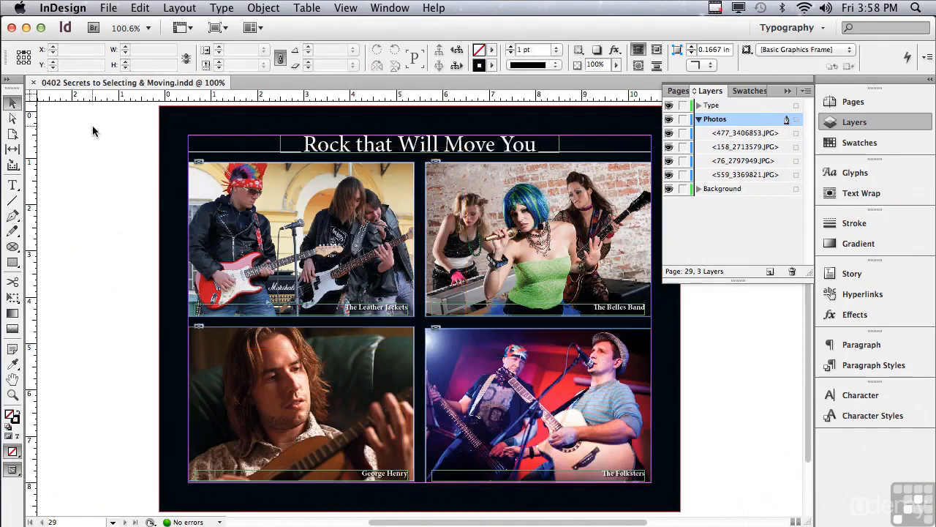
Move the grouped "Rock that Will Move You" title up to Y 0 in, and undo the move
{"action": "left_click", "coordinate": [213, 143]}
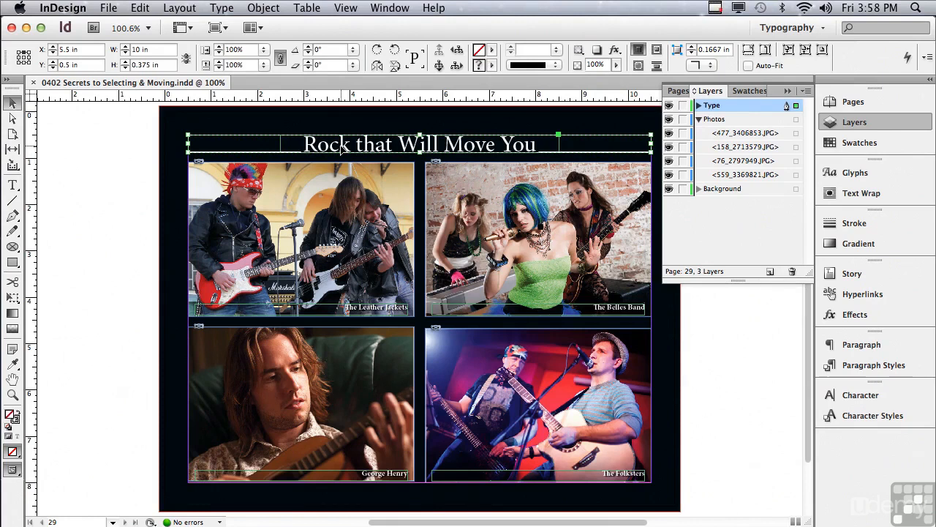
{"action": "left_click_drag", "start_coordinate": [341, 150], "coordinate": [342, 144]}
{"action": "left_click_drag", "start_coordinate": [339, 133], "coordinate": [340, 128]}
{"action": "left_click", "coordinate": [94, 164]}
{"action": "left_click_drag", "start_coordinate": [331, 131], "coordinate": [333, 124]}
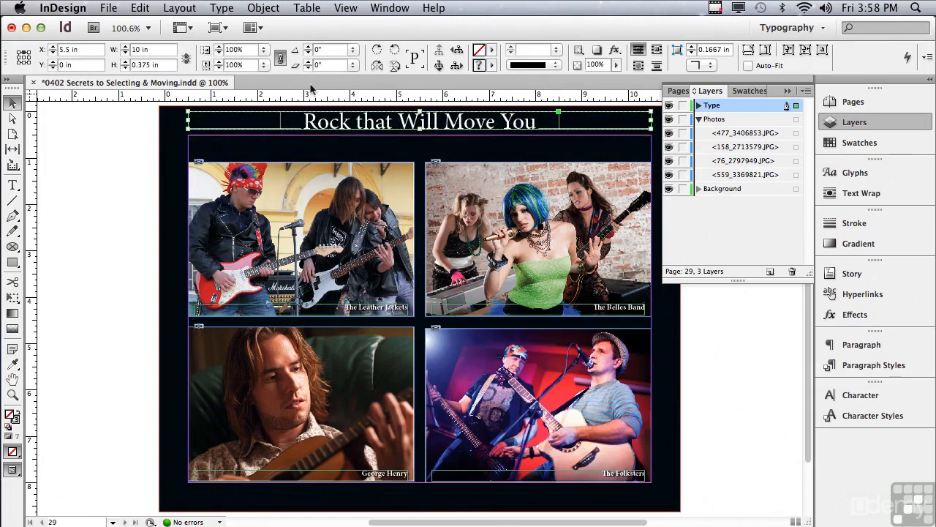
{"action": "left_click", "coordinate": [78, 202]}
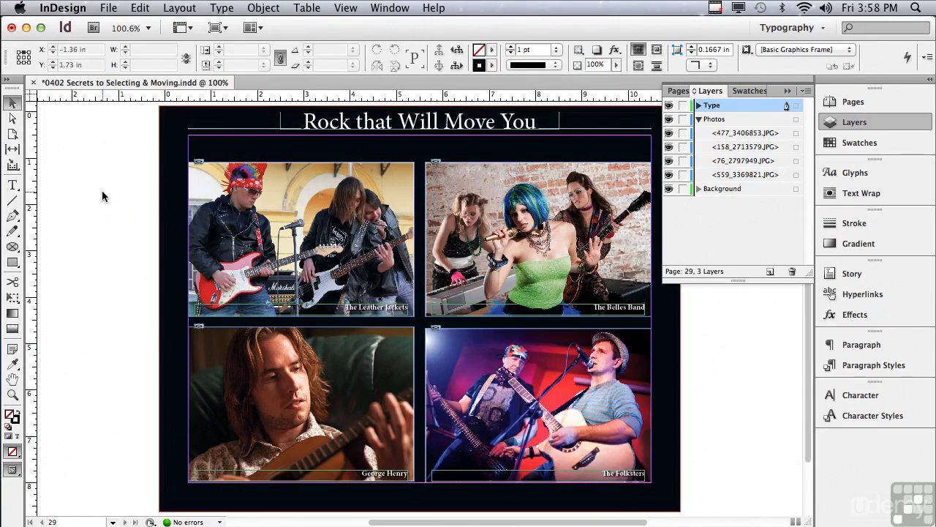
{"action": "key", "text": "super+z"}
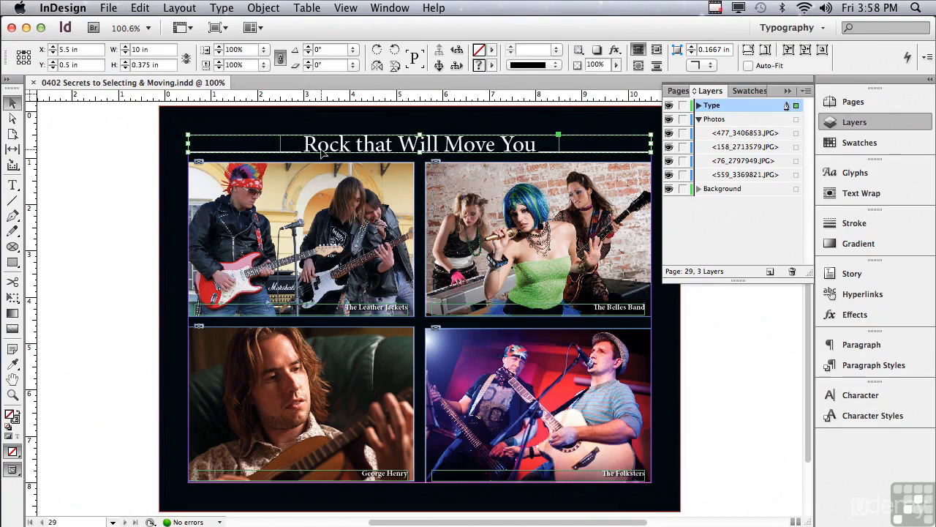
Ungroup the "Rock that Will Move You" title from its rules and select each of the two rules individually
{"action": "left_click", "coordinate": [264, 9]}
{"action": "left_click", "coordinate": [278, 104]}
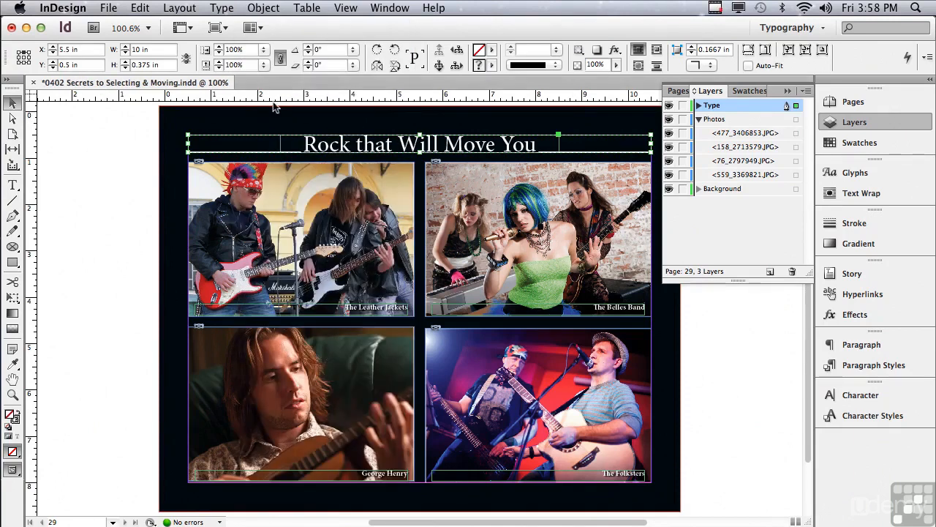
{"action": "left_click", "coordinate": [130, 157]}
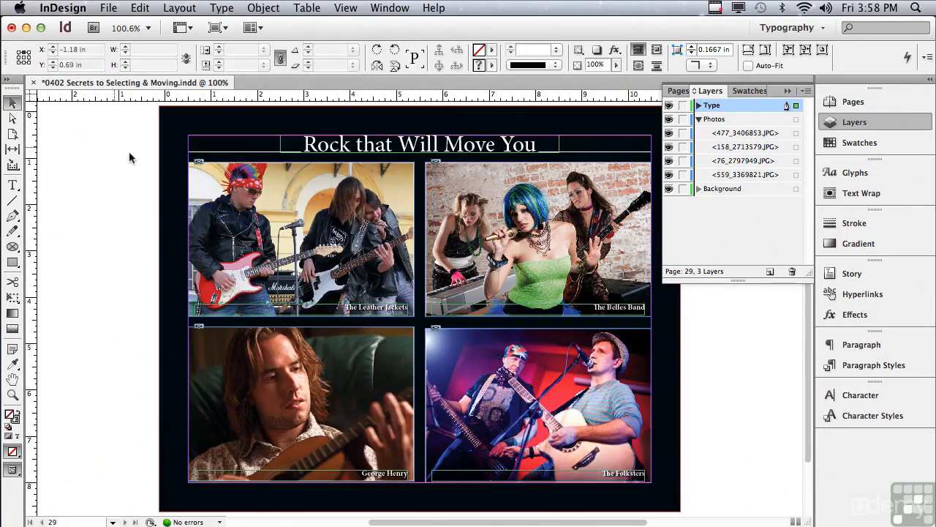
{"action": "left_click", "coordinate": [204, 153]}
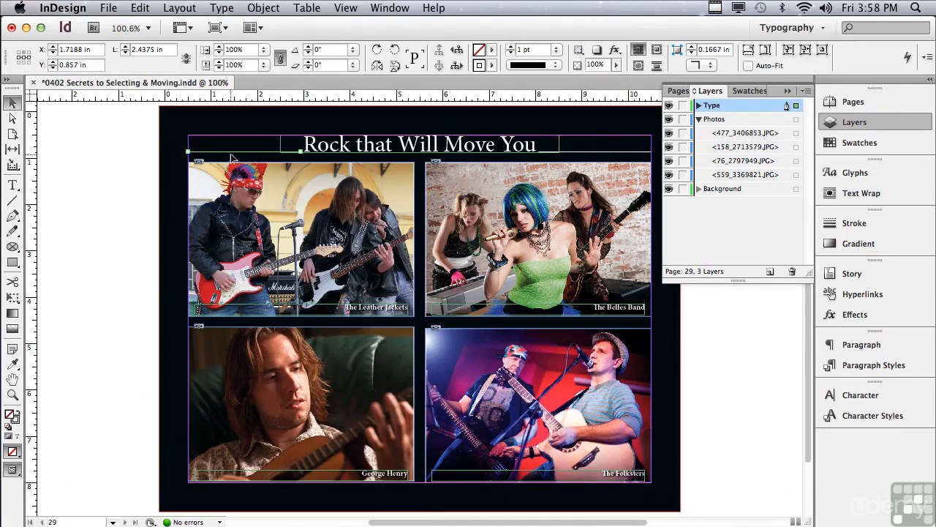
{"action": "left_click", "coordinate": [579, 158]}
{"action": "left_click", "coordinate": [578, 153]}
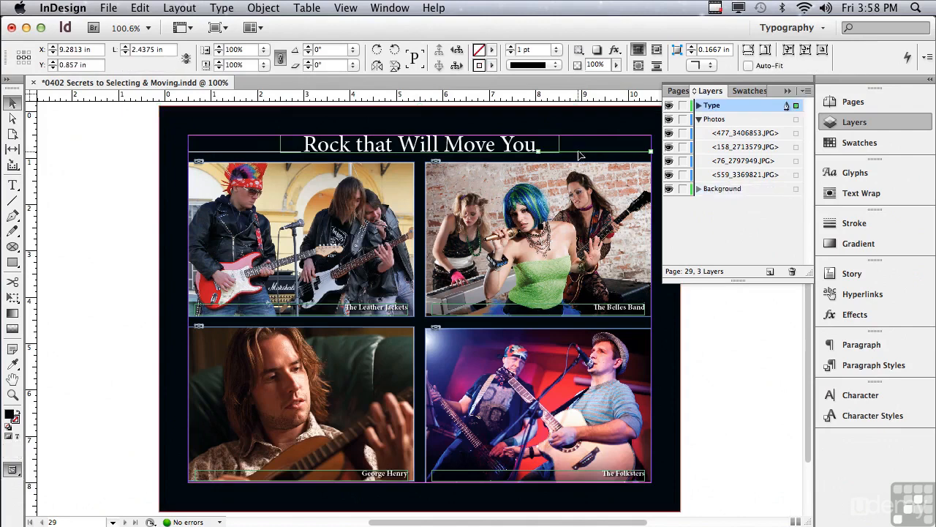
Lock the Background layer and group the title text frame with the two rules beside it
{"action": "left_click", "coordinate": [682, 189]}
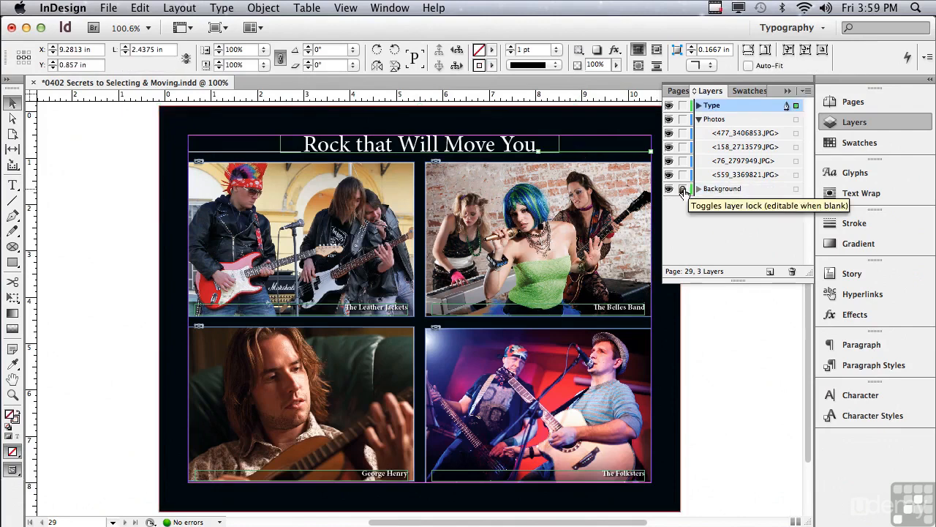
{"action": "left_click_drag", "start_coordinate": [126, 126], "coordinate": [607, 157]}
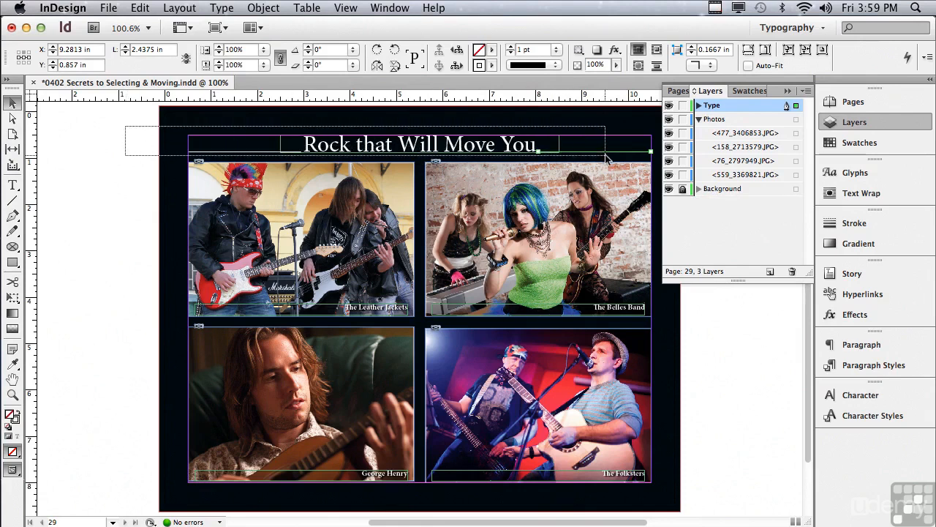
{"action": "left_click_drag", "start_coordinate": [606, 157], "coordinate": [597, 159]}
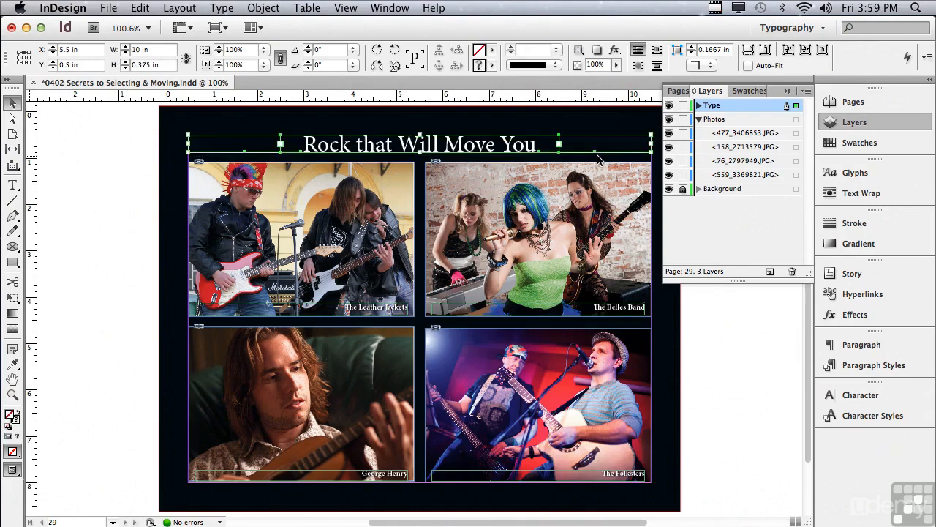
{"action": "left_click", "coordinate": [257, 9]}
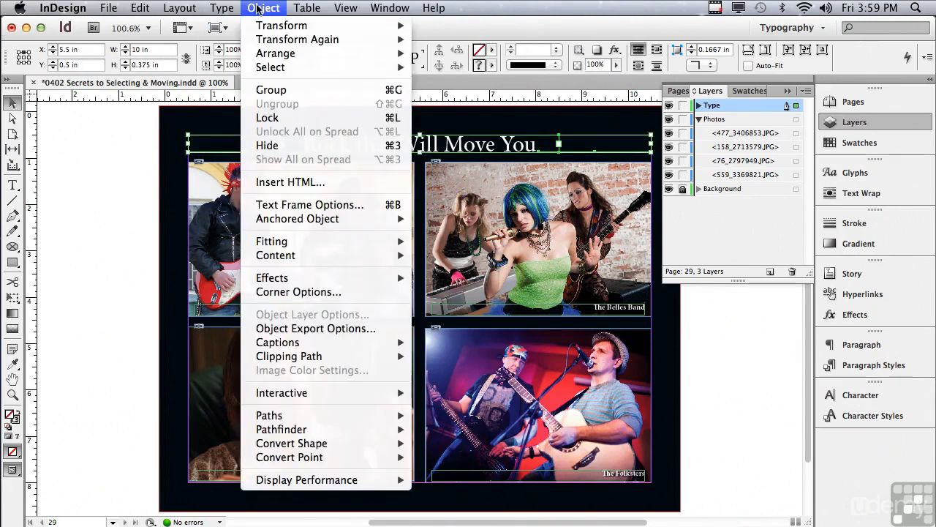
{"action": "left_click", "coordinate": [274, 98]}
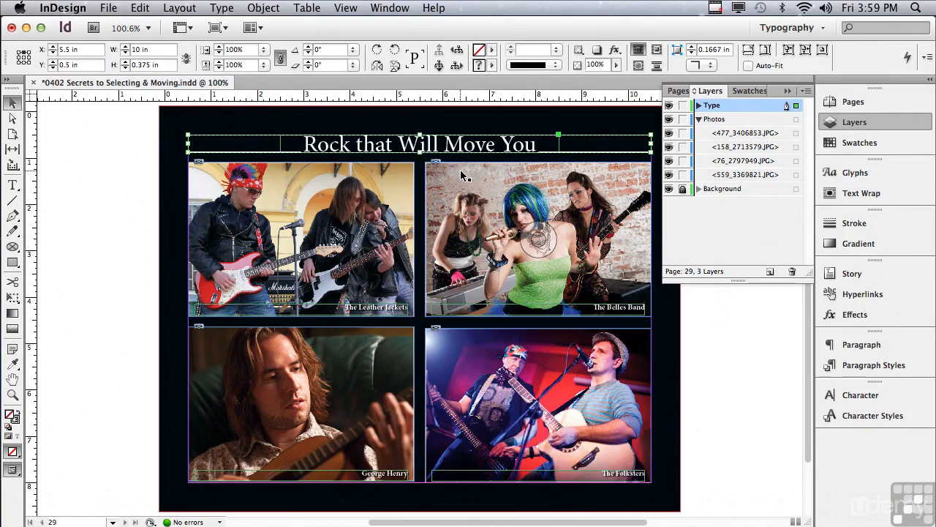
Select only the "Rock that Will Move You" text frame inside the title group
{"action": "double_click", "coordinate": [376, 146]}
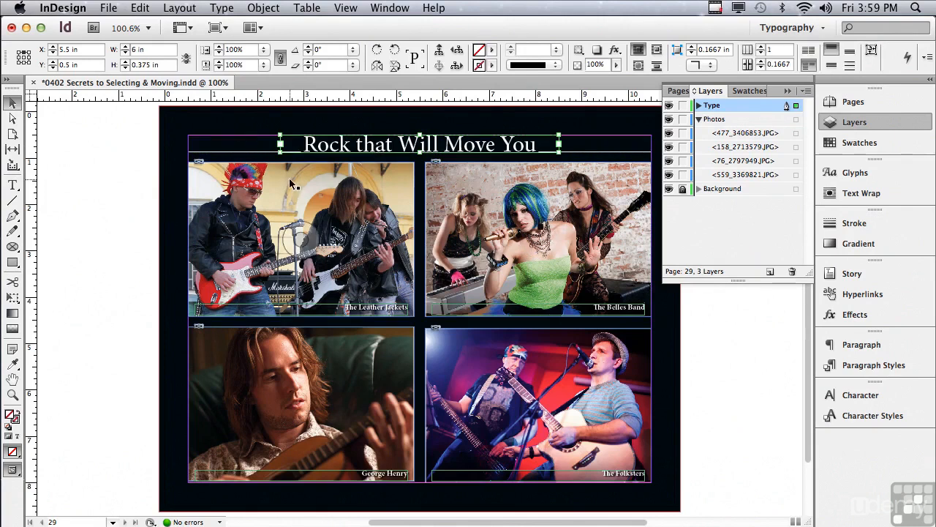
Select only the rule left of the "Rock that Will Move You" title, reselect the whole title group, and deselect everything
{"action": "left_click", "coordinate": [270, 153]}
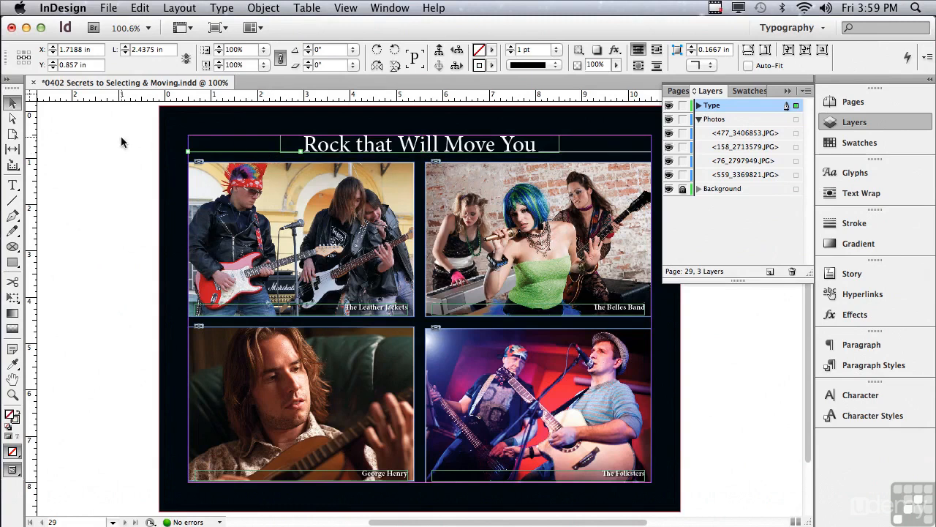
{"action": "left_click", "coordinate": [122, 142]}
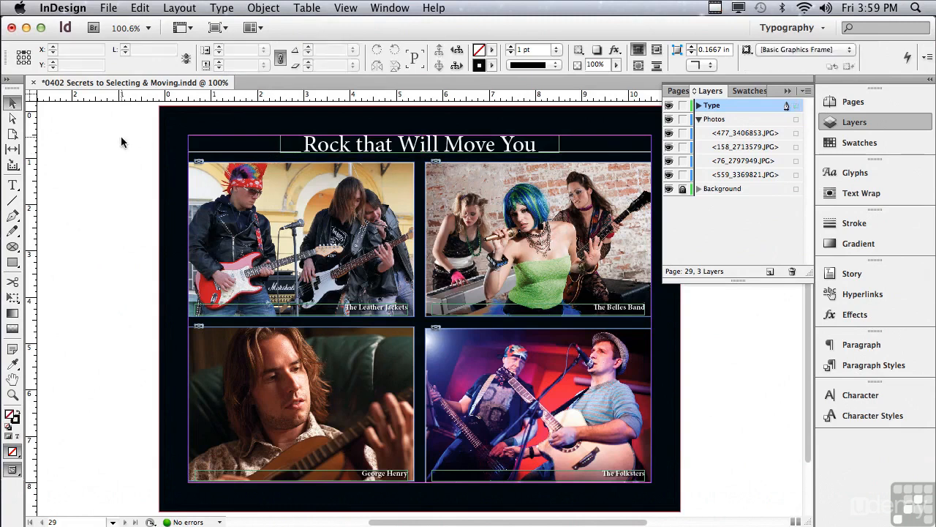
{"action": "left_click", "coordinate": [331, 143]}
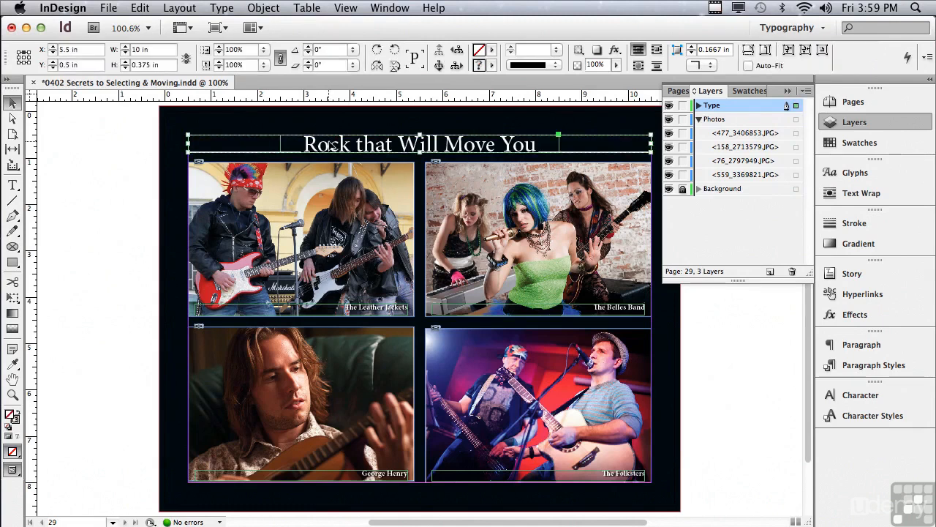
{"action": "left_click", "coordinate": [147, 194]}
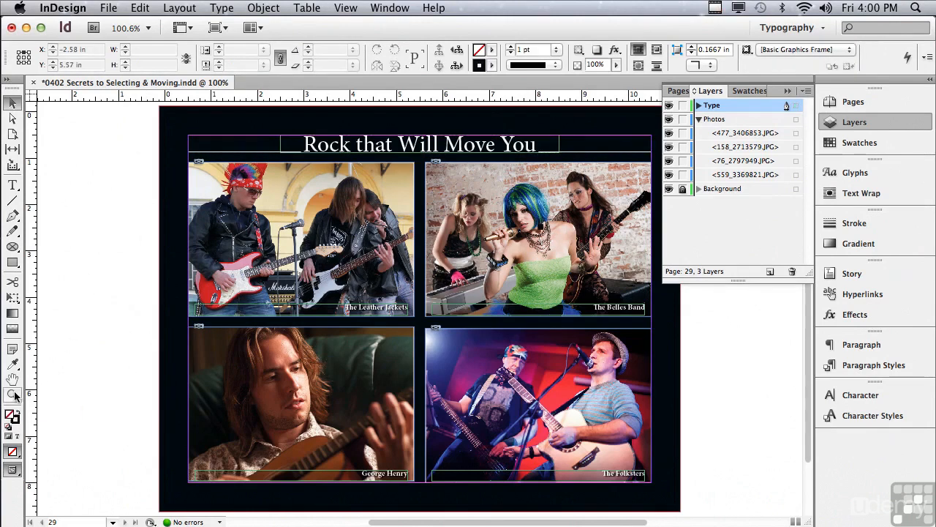
Select The Leather Jackets caption frame together with the image content inside the photo frame behind it
{"action": "left_click", "coordinate": [13, 395]}
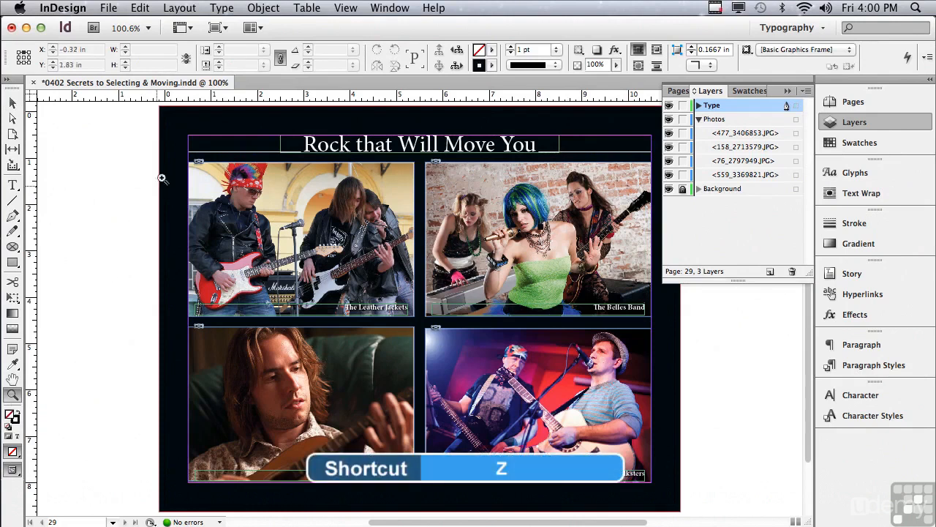
{"action": "left_click_drag", "start_coordinate": [168, 144], "coordinate": [405, 338]}
{"action": "left_click", "coordinate": [12, 103]}
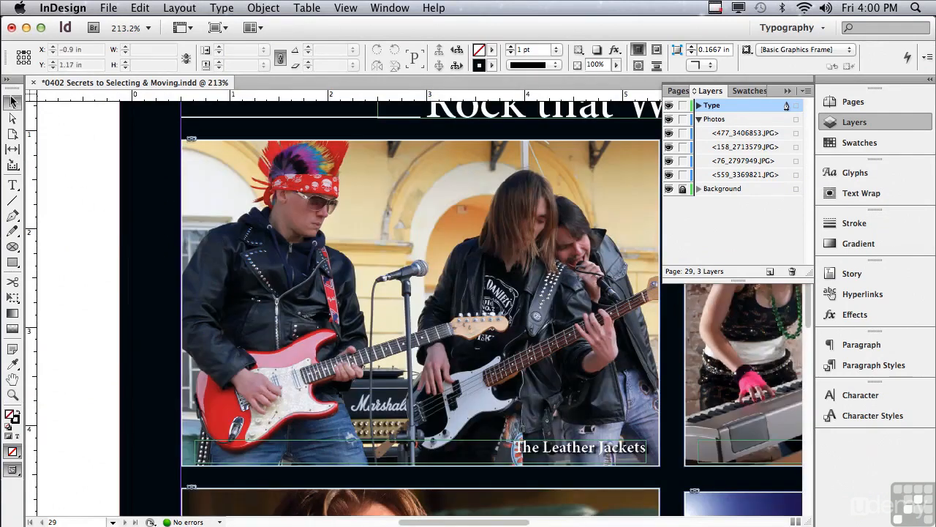
{"action": "left_click", "coordinate": [580, 451]}
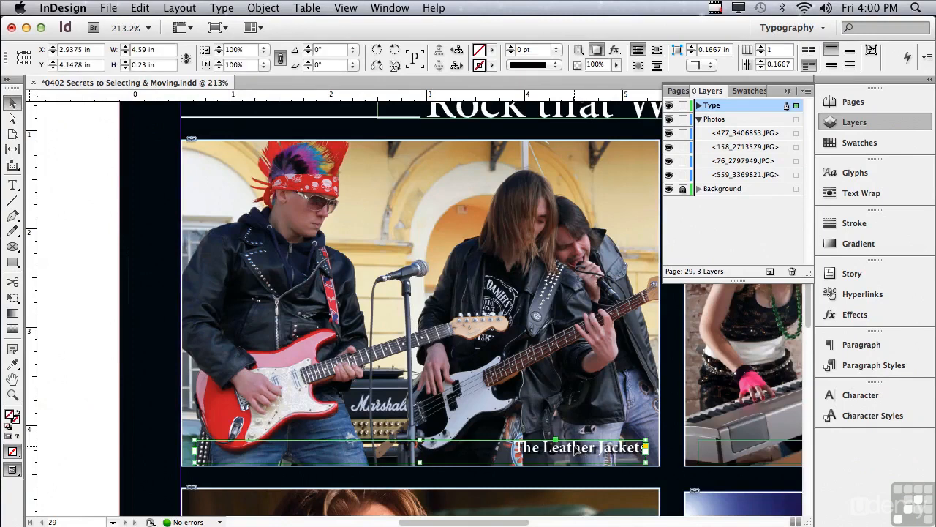
{"action": "key", "text": "shift"}
{"action": "left_click", "coordinate": [422, 304], "text": "shift"}
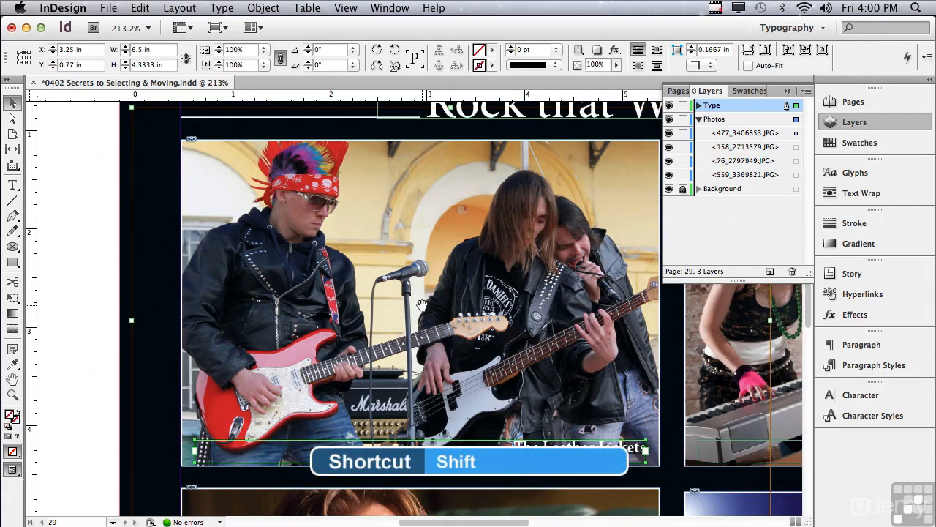
Move the selected caption and image content together twice, and undo both moves
{"action": "left_click_drag", "start_coordinate": [422, 303], "coordinate": [404, 278]}
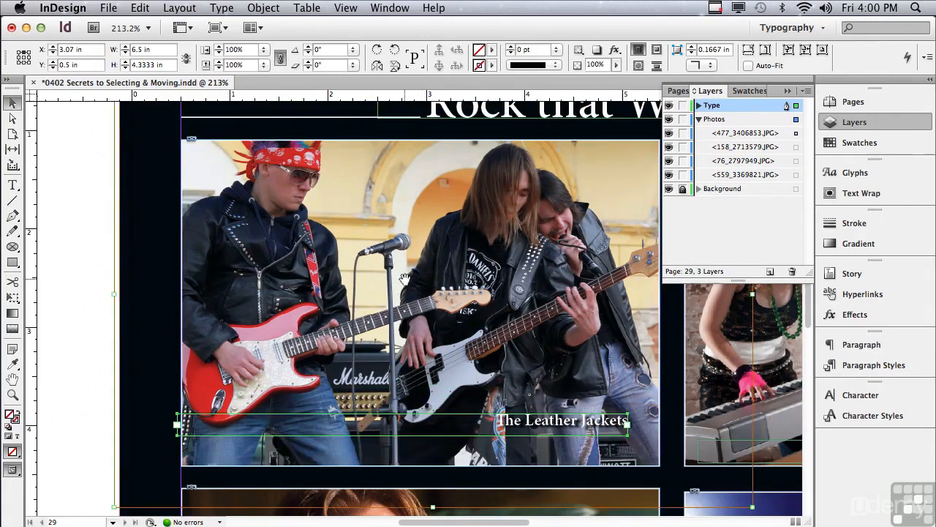
{"action": "left_click_drag", "start_coordinate": [412, 314], "coordinate": [442, 334]}
{"action": "key", "text": "super+z"}
{"action": "key", "text": "super+z"}
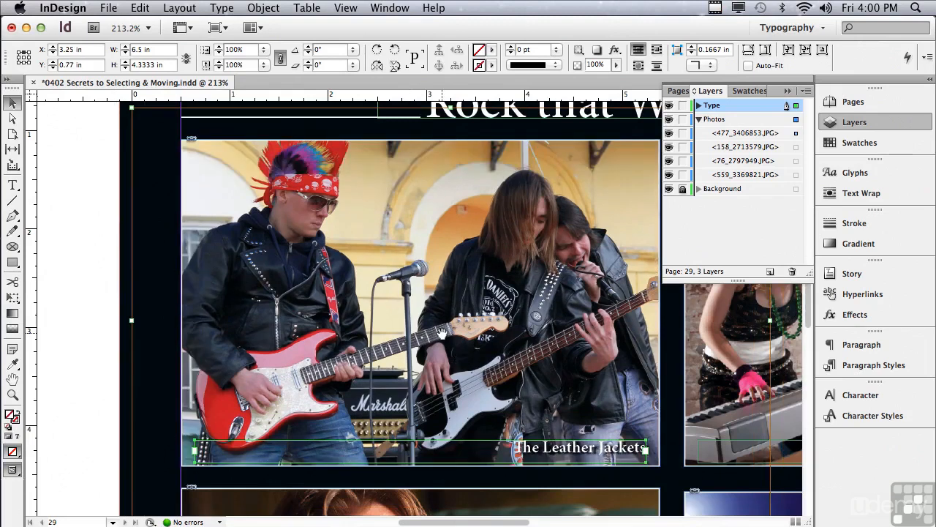
Select the title text frame, highlight all of its text for editing, and temporarily show the frame's handles
{"action": "left_click", "coordinate": [346, 8]}
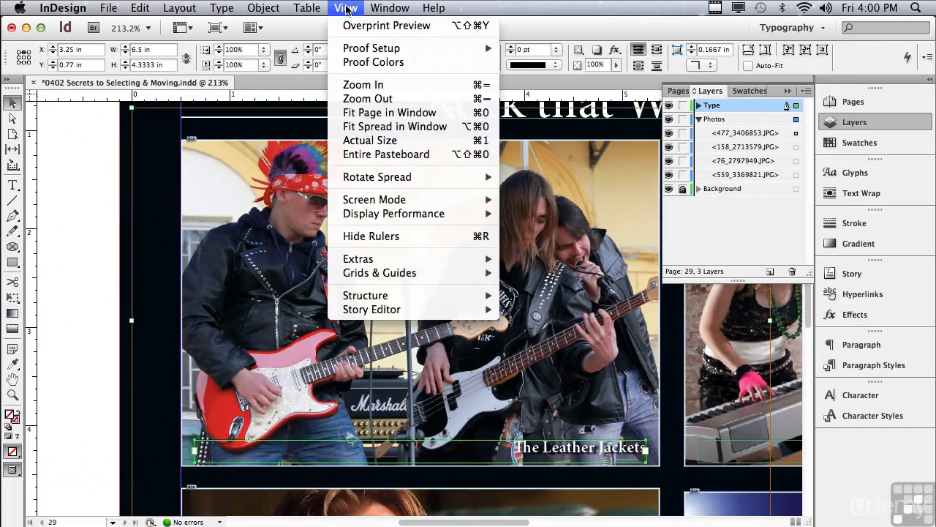
{"action": "left_click", "coordinate": [353, 112]}
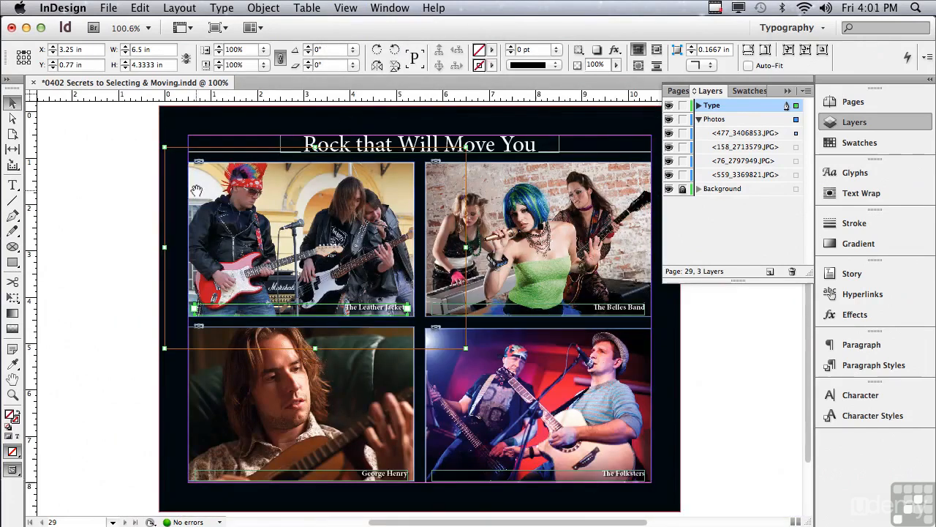
{"action": "left_click", "coordinate": [337, 146]}
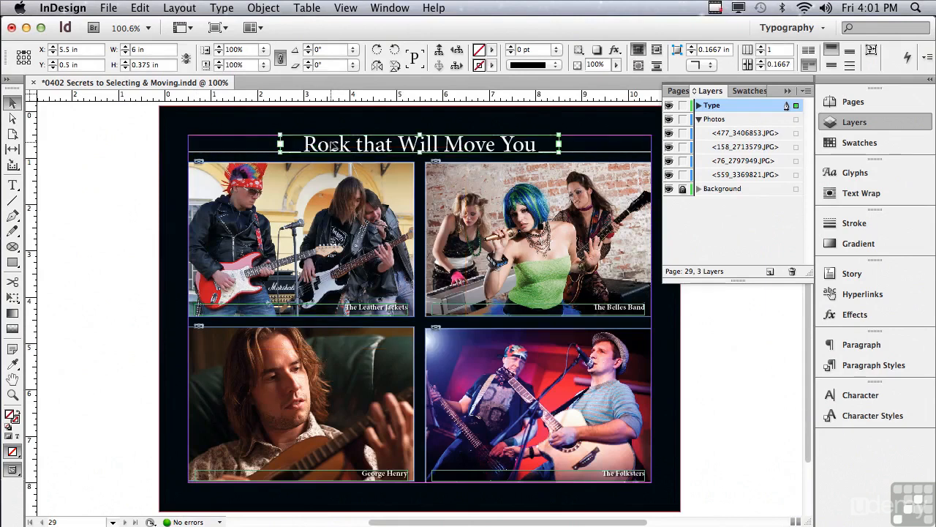
{"action": "triple_click", "coordinate": [333, 145]}
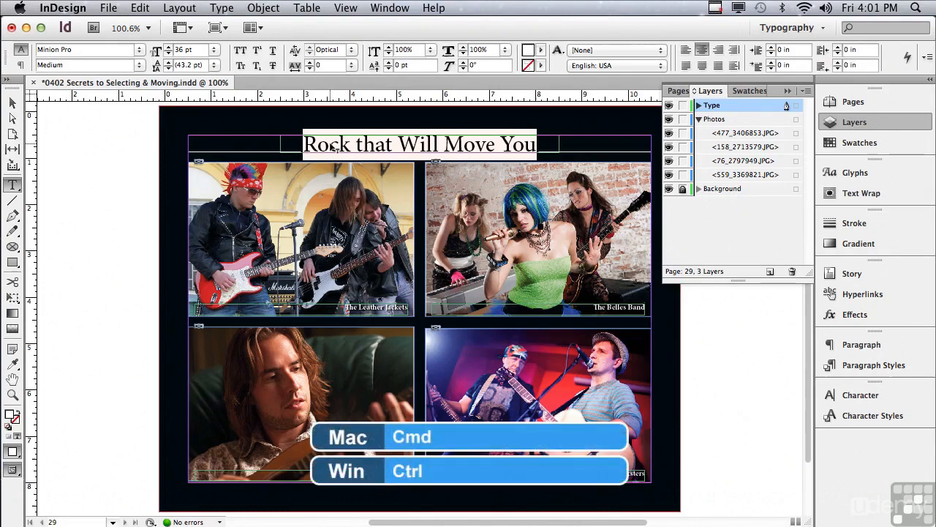
{"action": "key", "text": "super"}
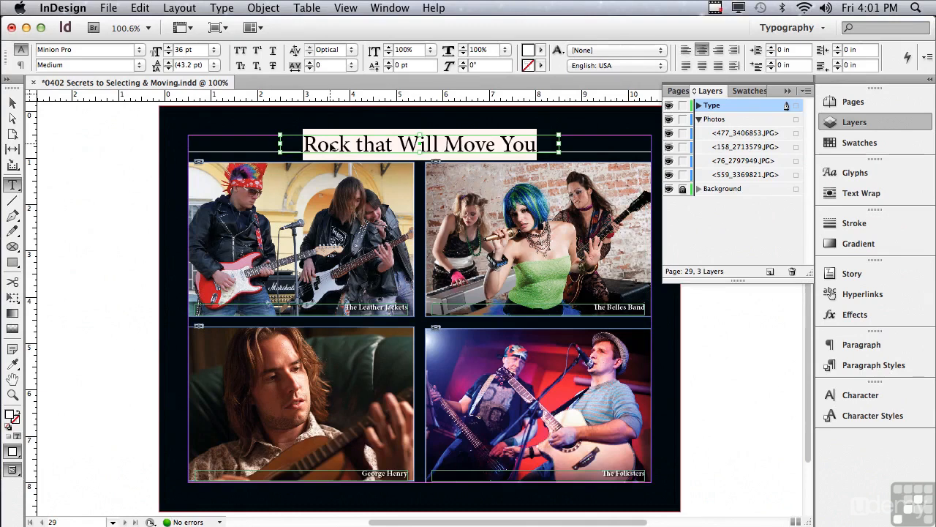
{"action": "left_click", "coordinate": [331, 147]}
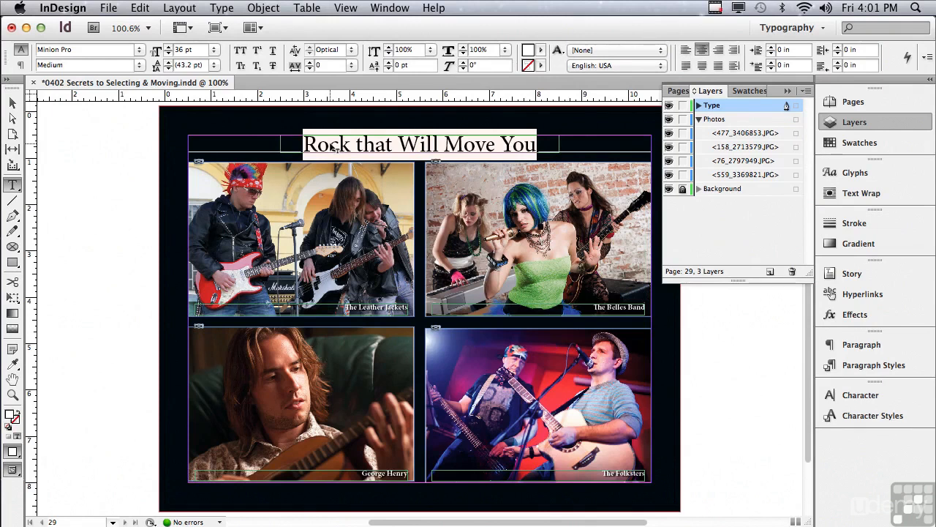
Replace the highlighted title text with "V", undo the replacement, and leave text editing with the frame selected
{"action": "type", "text": "V"}
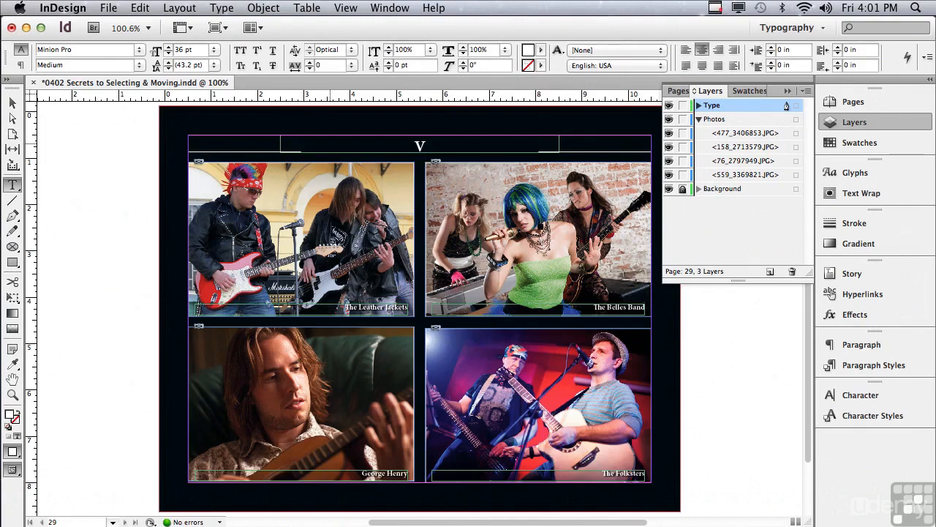
{"action": "key", "text": "super+z"}
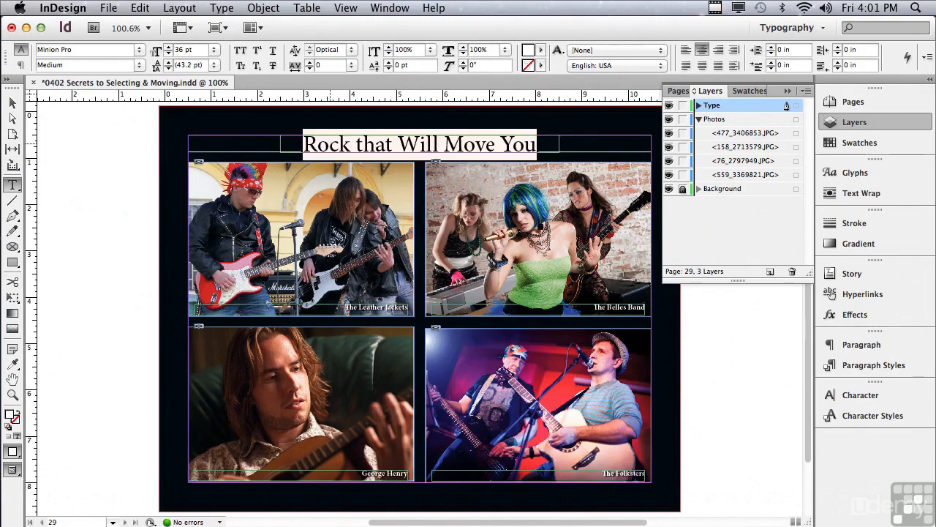
{"action": "key", "text": "Escape"}
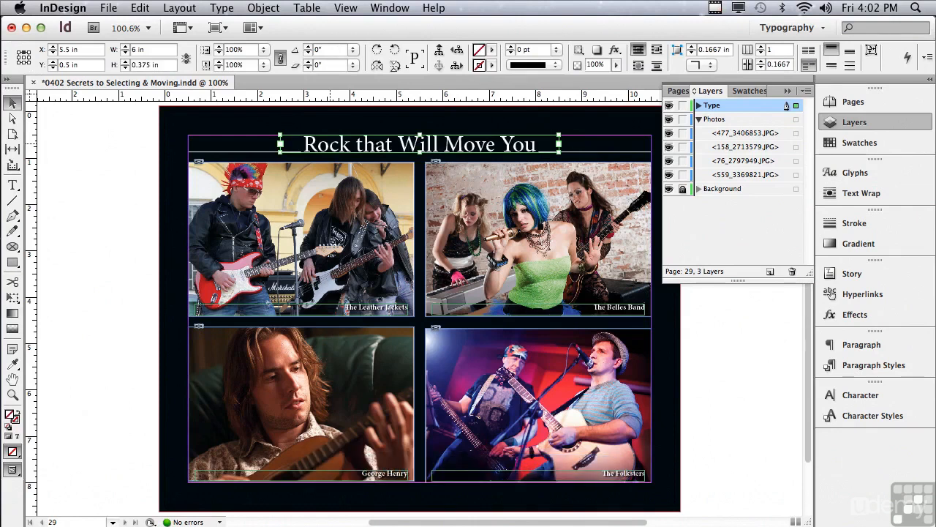
Move The Leather Jackets photo frame left to X 2.3125 in, and undo the move
{"action": "left_click", "coordinate": [194, 223]}
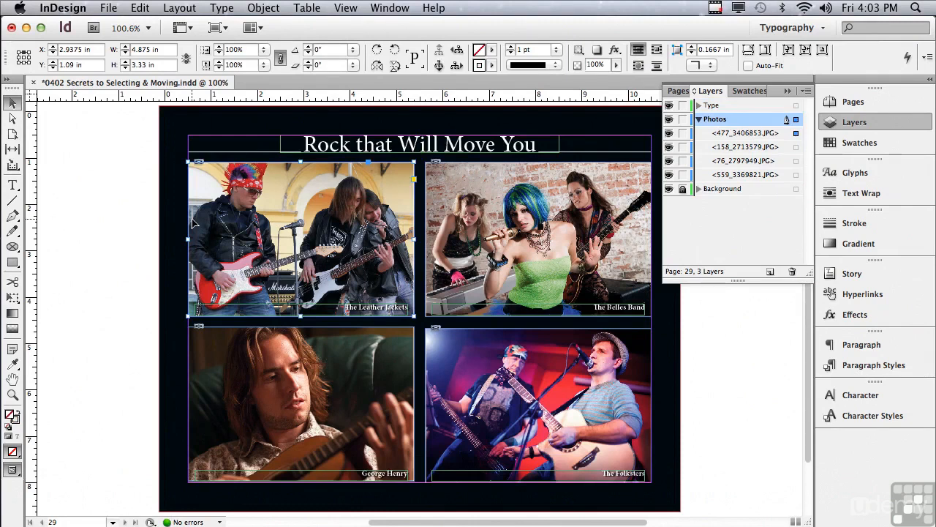
{"action": "left_click_drag", "start_coordinate": [236, 228], "coordinate": [207, 227]}
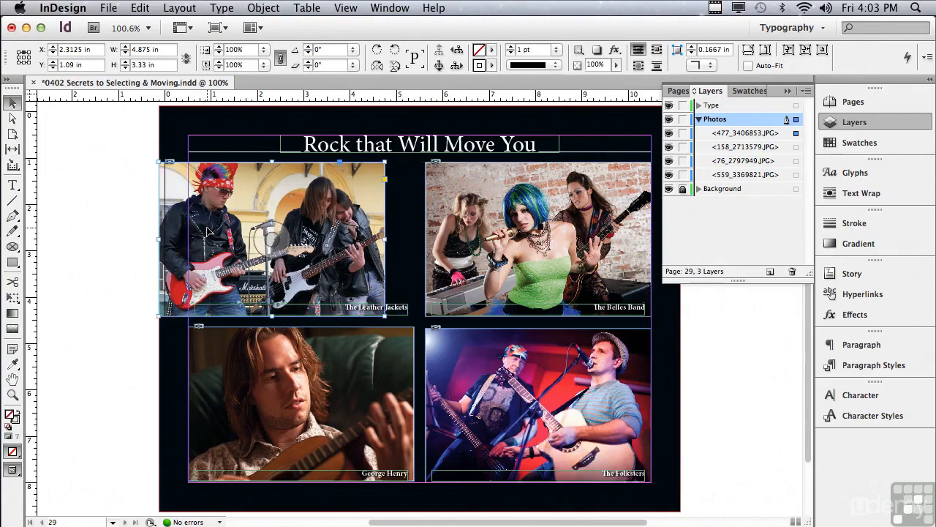
{"action": "key", "text": "super+z"}
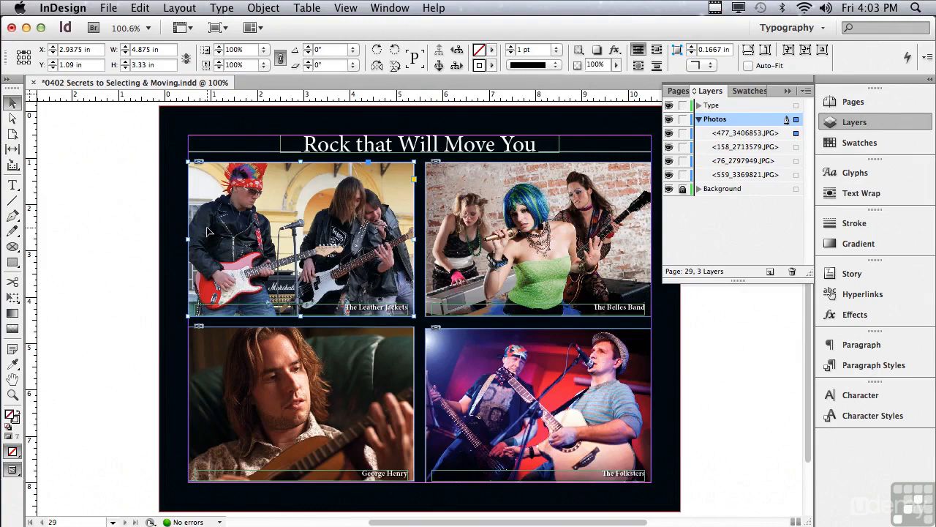
Set up an exact move of The Leather Jackets photo frame by -0.5 in horizontally and 0 in vertically
{"action": "left_click", "coordinate": [264, 8]}
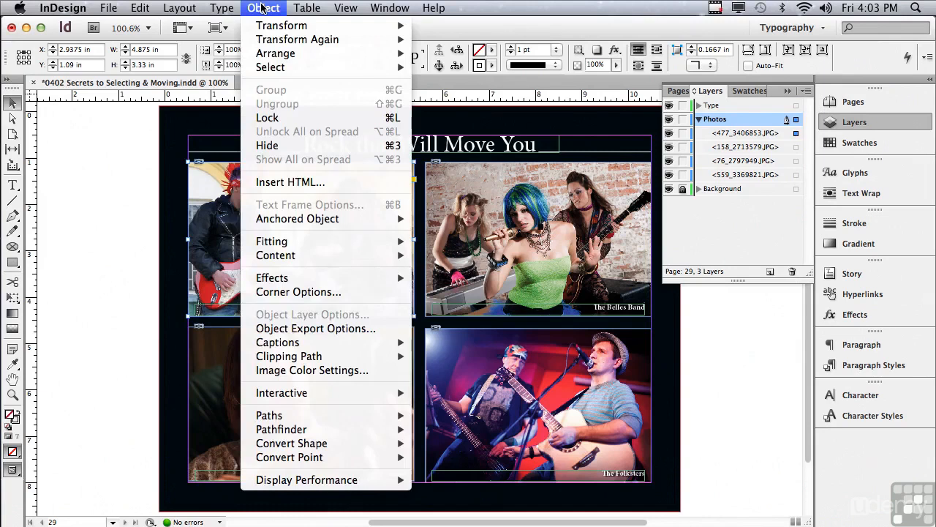
{"action": "mouse_move", "coordinate": [266, 28]}
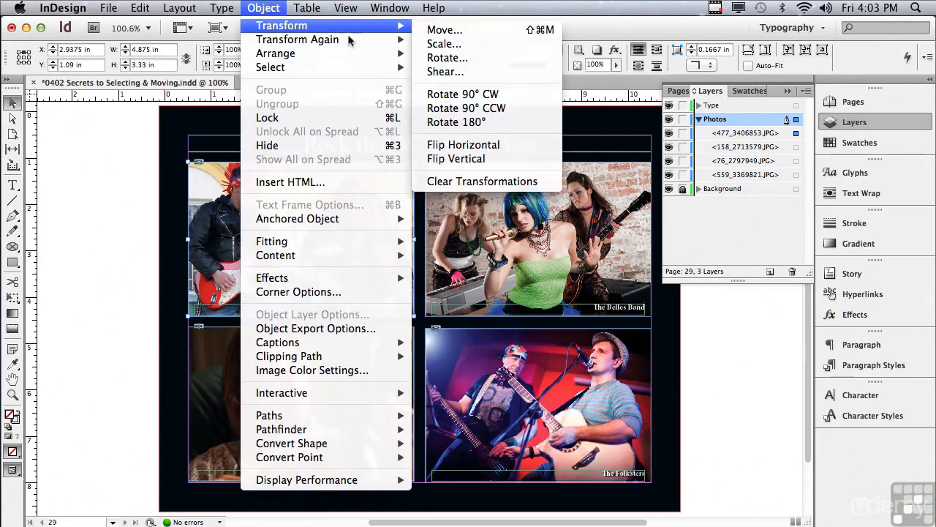
{"action": "left_click", "coordinate": [432, 31]}
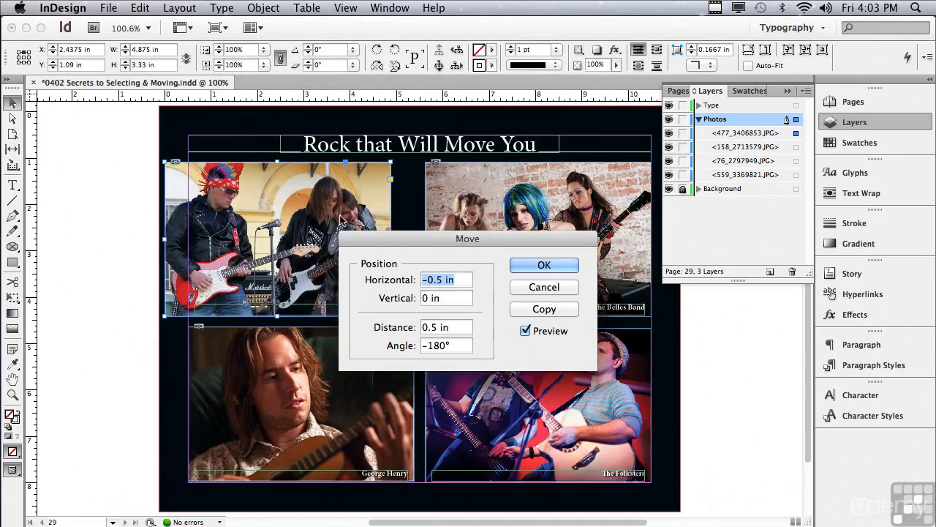
{"action": "left_click_drag", "start_coordinate": [441, 281], "coordinate": [414, 282]}
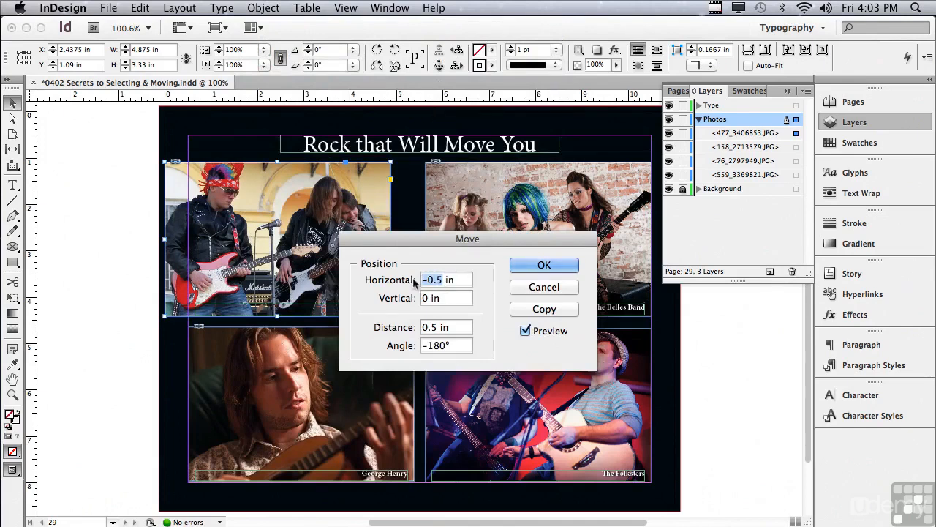
{"action": "type", "text": "0"}
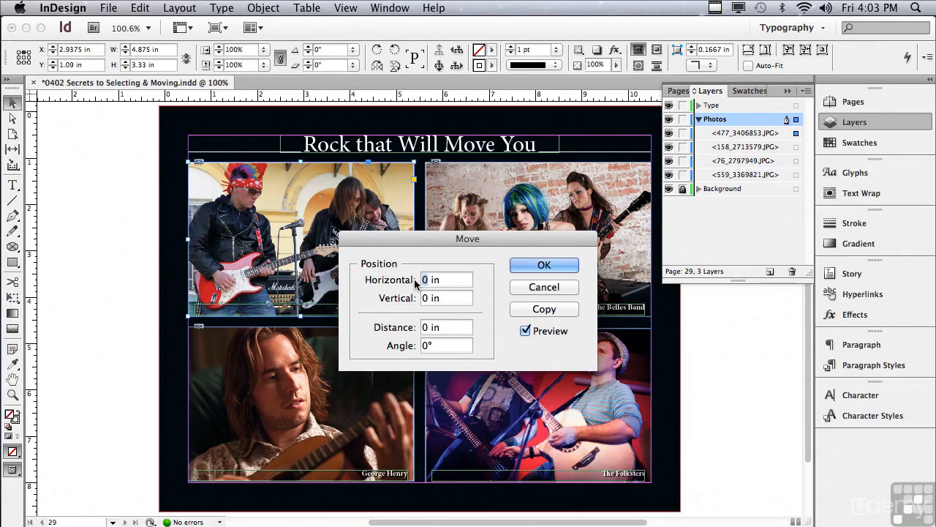
{"action": "type", "text": ".5"}
{"action": "left_click", "coordinate": [443, 297]}
Turn the move preview off and on, create an offset copy of the photo frame, and undo the copy
{"action": "left_click", "coordinate": [525, 332]}
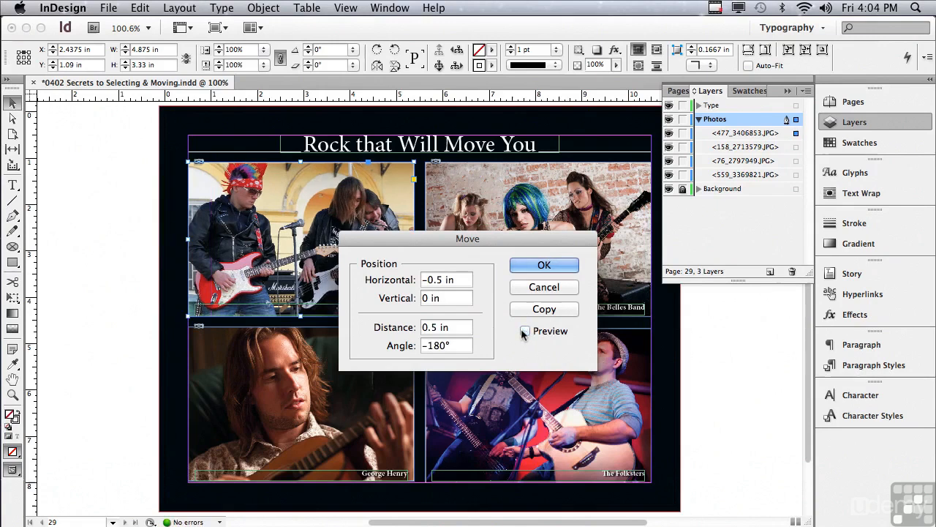
{"action": "left_click", "coordinate": [525, 332]}
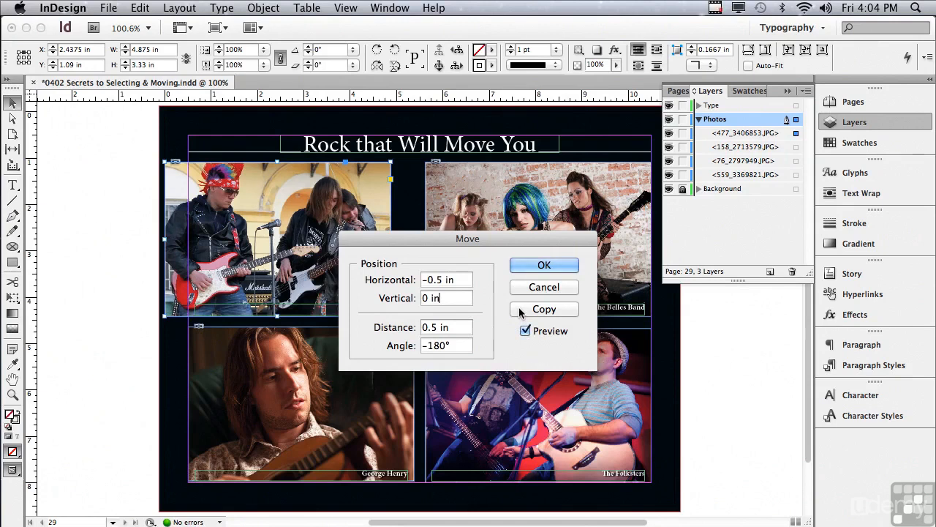
{"action": "left_click", "coordinate": [544, 309]}
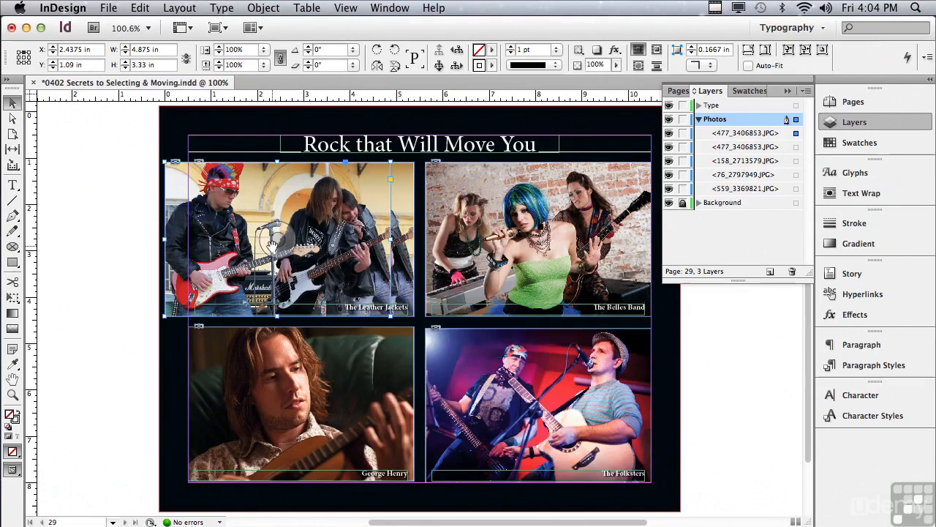
{"action": "key", "text": "super+z"}
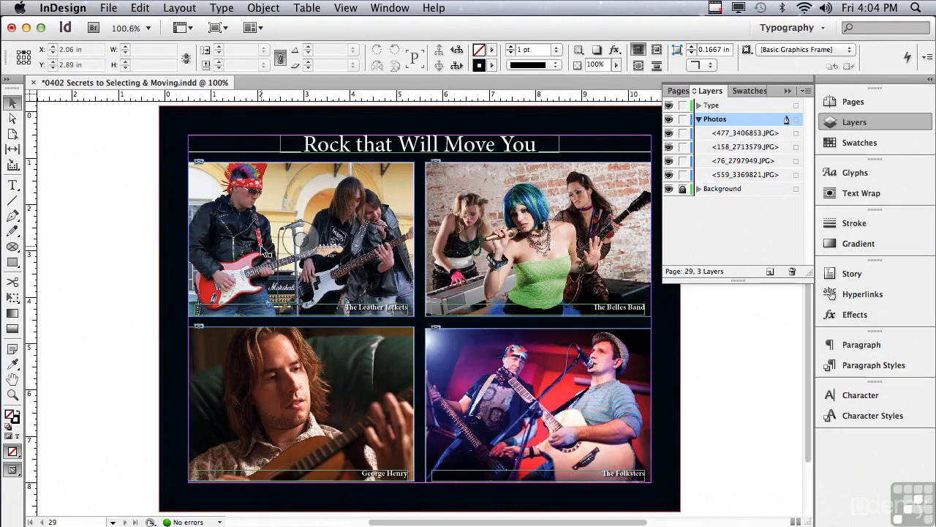
{"action": "left_click", "coordinate": [264, 8]}
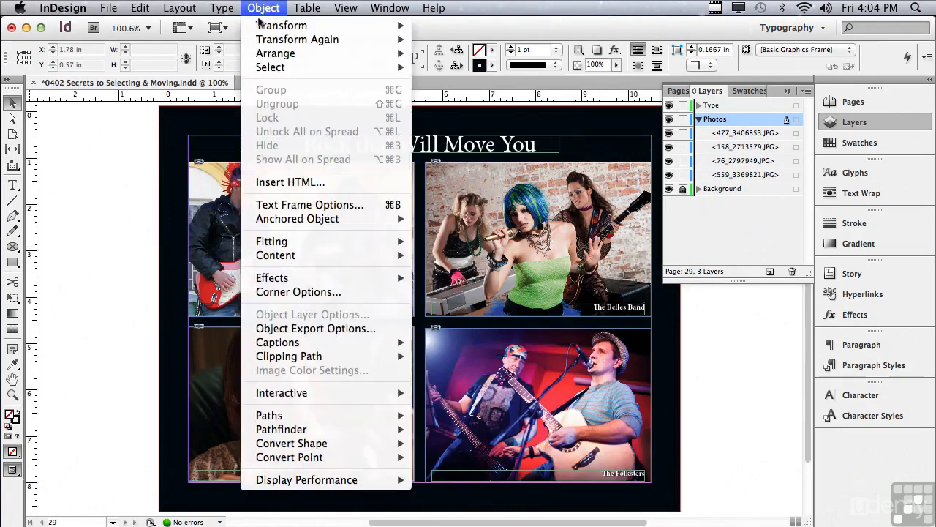
{"action": "mouse_move", "coordinate": [261, 28]}
{"action": "left_click", "coordinate": [88, 125]}
Reselect The Leather Jackets photo frame, open the Move settings for it, and cancel them
{"action": "left_click", "coordinate": [199, 174]}
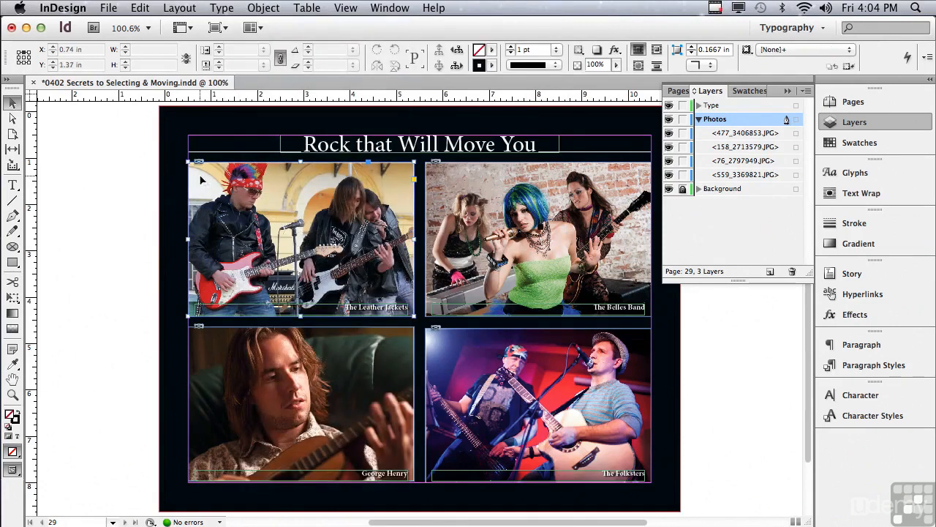
{"action": "double_click", "coordinate": [13, 106]}
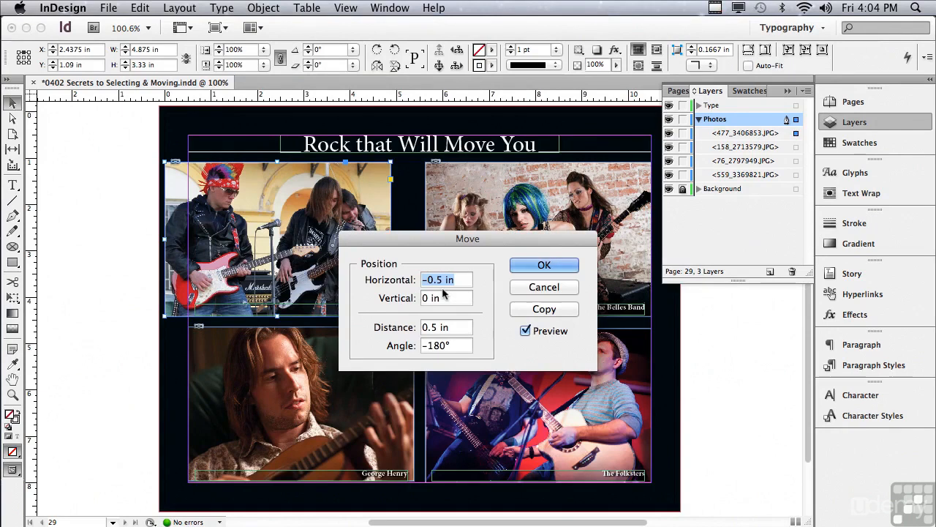
{"action": "left_click", "coordinate": [516, 292]}
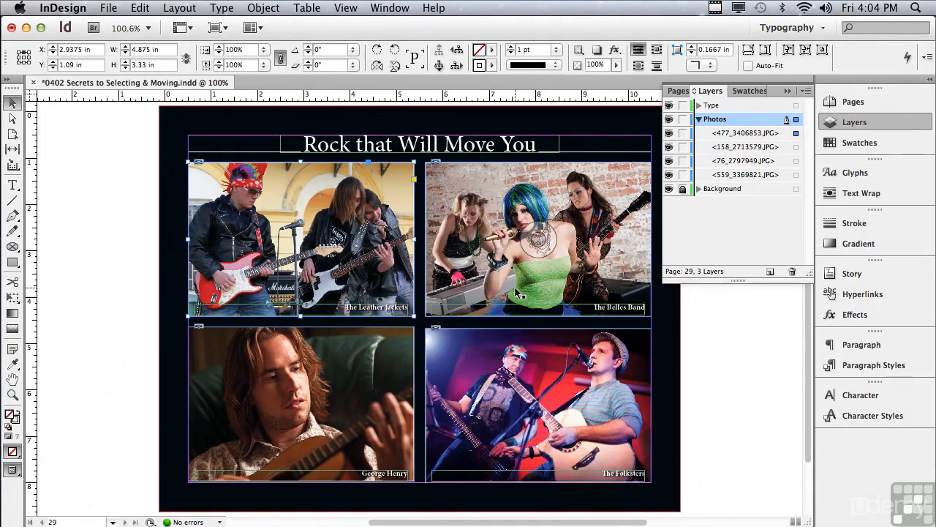
Shift The Leather Jackets photo frame 1 in to the right by adding 1 to its X position
{"action": "left_click", "coordinate": [90, 49]}
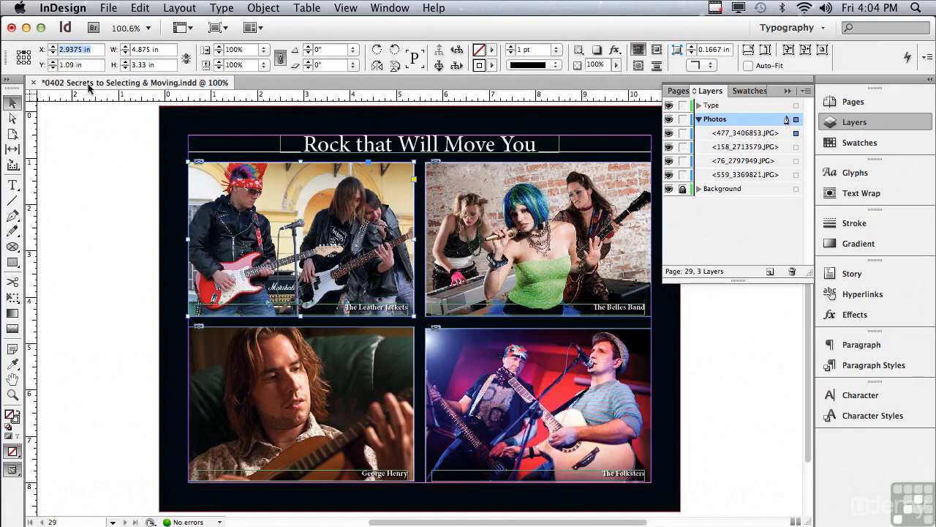
{"action": "left_click", "coordinate": [94, 49]}
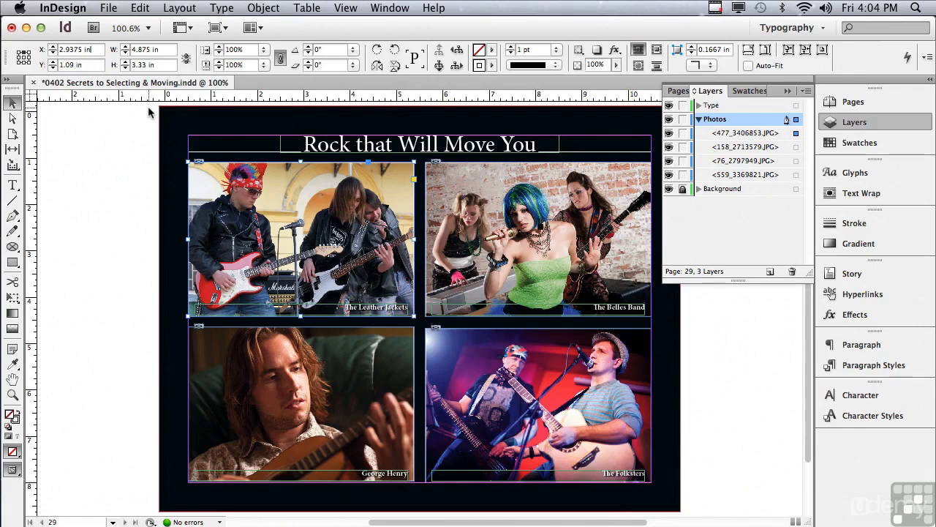
{"action": "type", "text": "+1"}
{"action": "key", "text": "Return"}
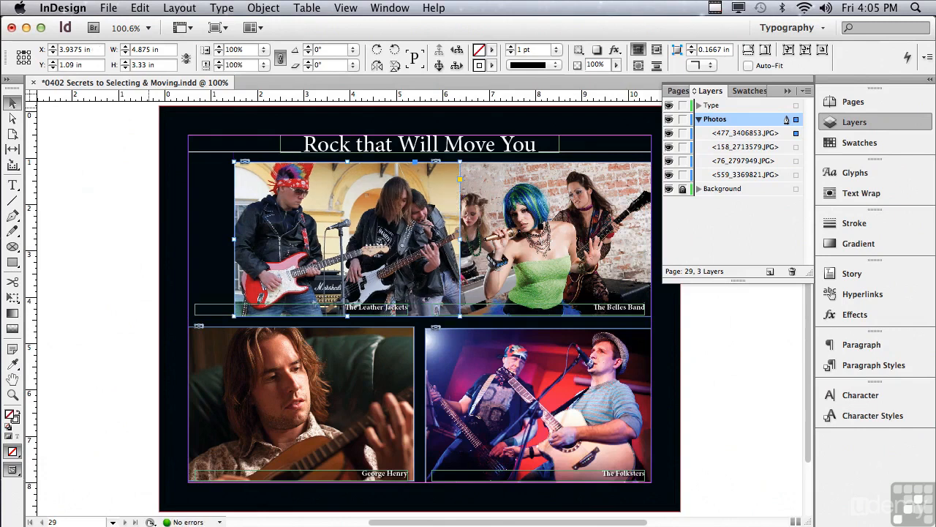